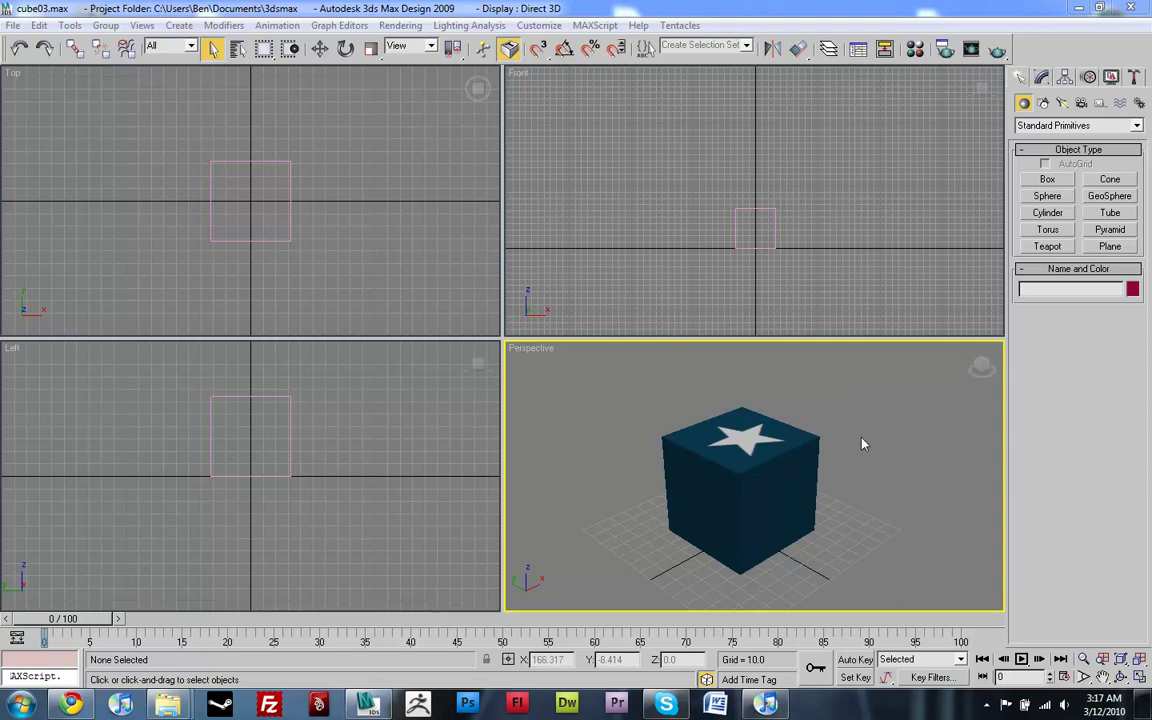
Stretch the star-topped cube into a tall box by scaling it along Z to about 272 percent.
{"action": "left_click", "coordinate": [803, 458]}
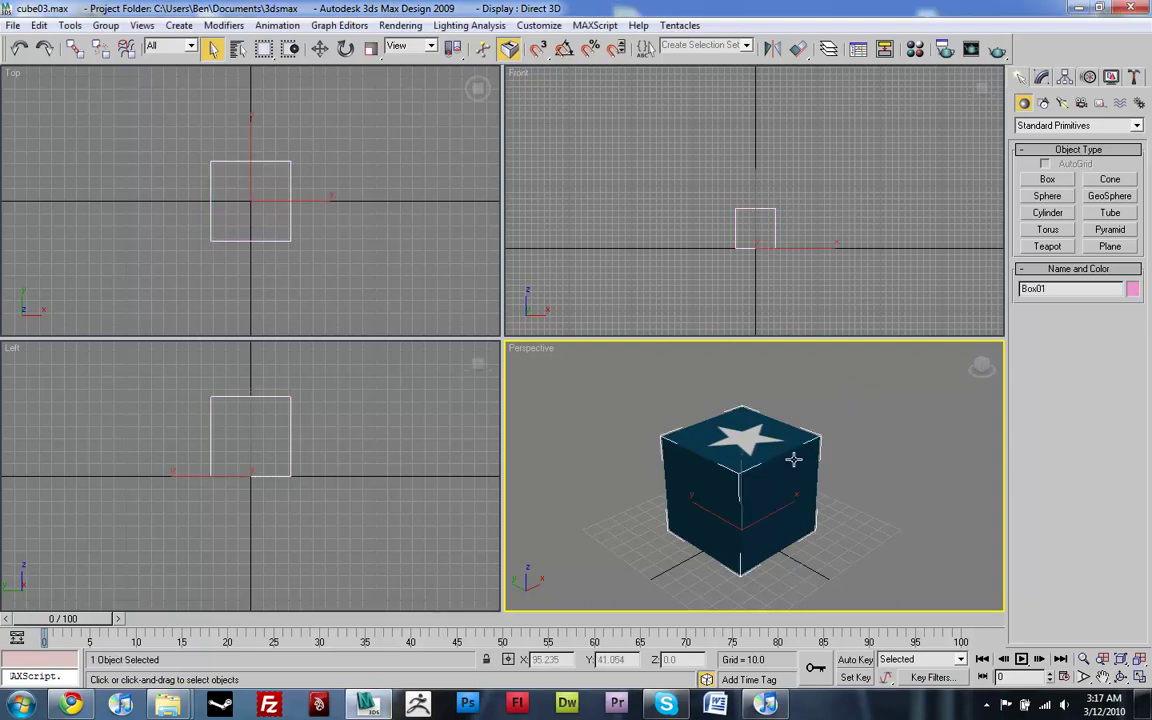
{"action": "left_click", "coordinate": [1041, 78]}
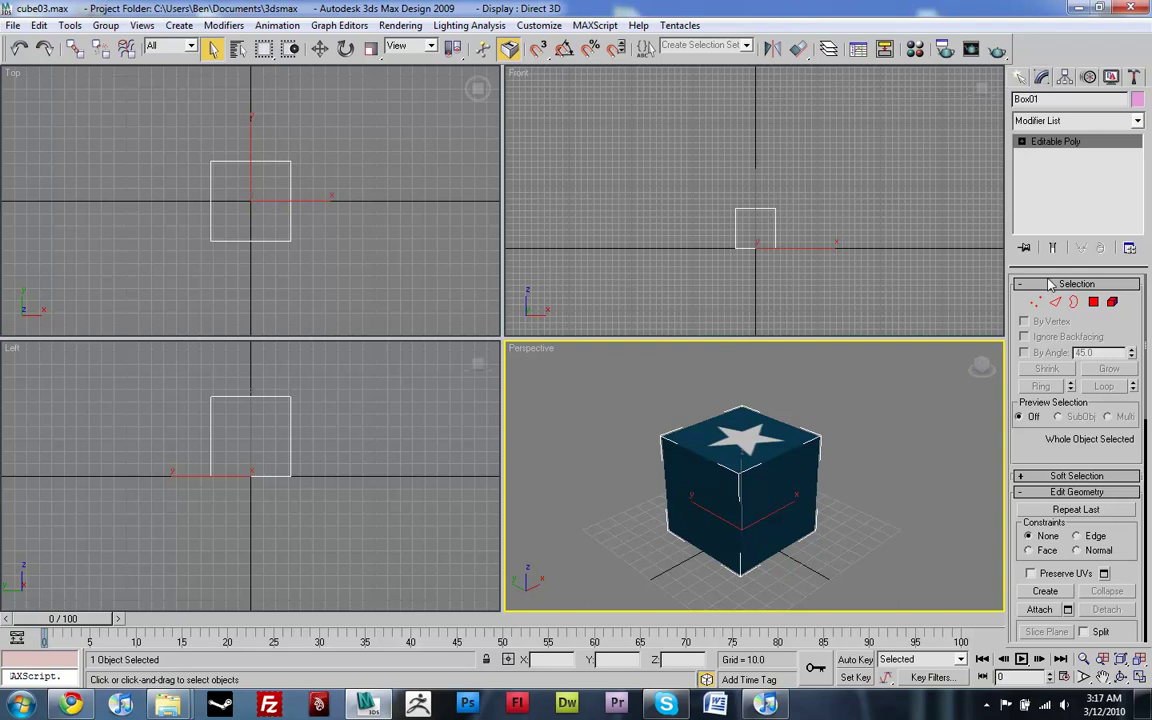
{"action": "key", "text": "r"}
{"action": "left_click_drag", "start_coordinate": [736, 457], "coordinate": [734, 375]}
{"action": "middle_click_drag", "start_coordinate": [841, 509], "coordinate": [891, 367], "text": "alt"}
{"action": "scroll", "coordinate": [867, 484], "scroll_direction": "down", "scroll_amount": 3}
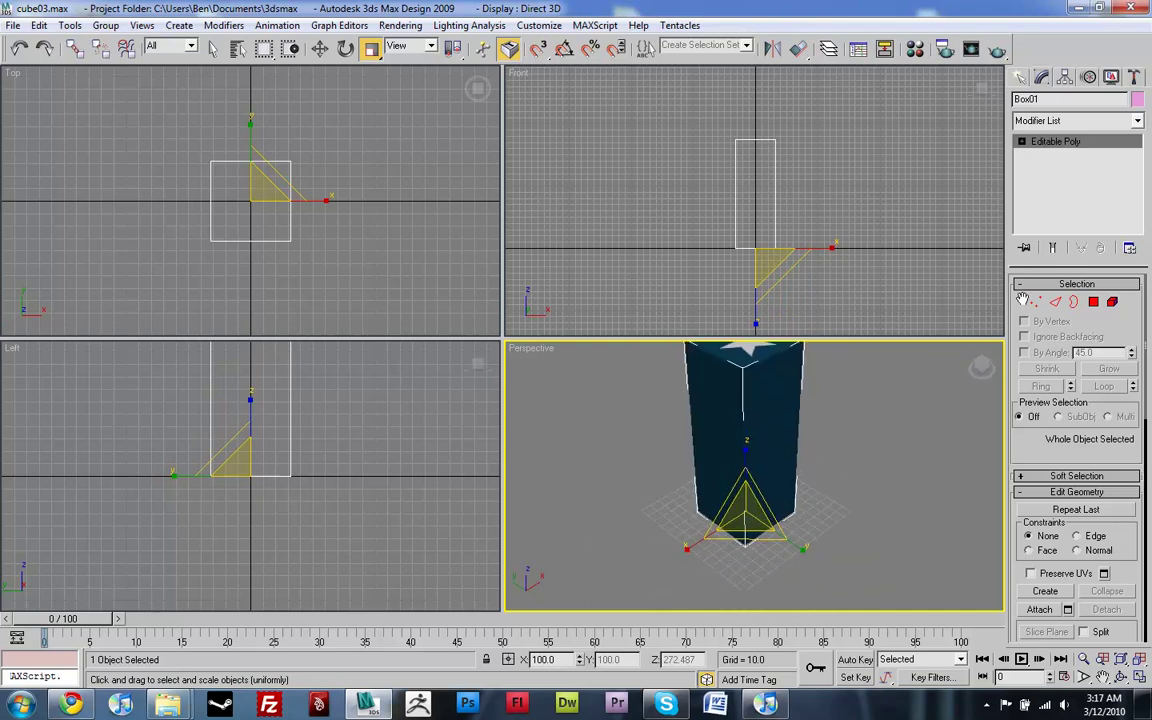
Connect the box's four vertical edges with 8 segments to divide its height.
{"action": "left_click", "coordinate": [1054, 304]}
{"action": "left_click_drag", "start_coordinate": [700, 168], "coordinate": [836, 209]}
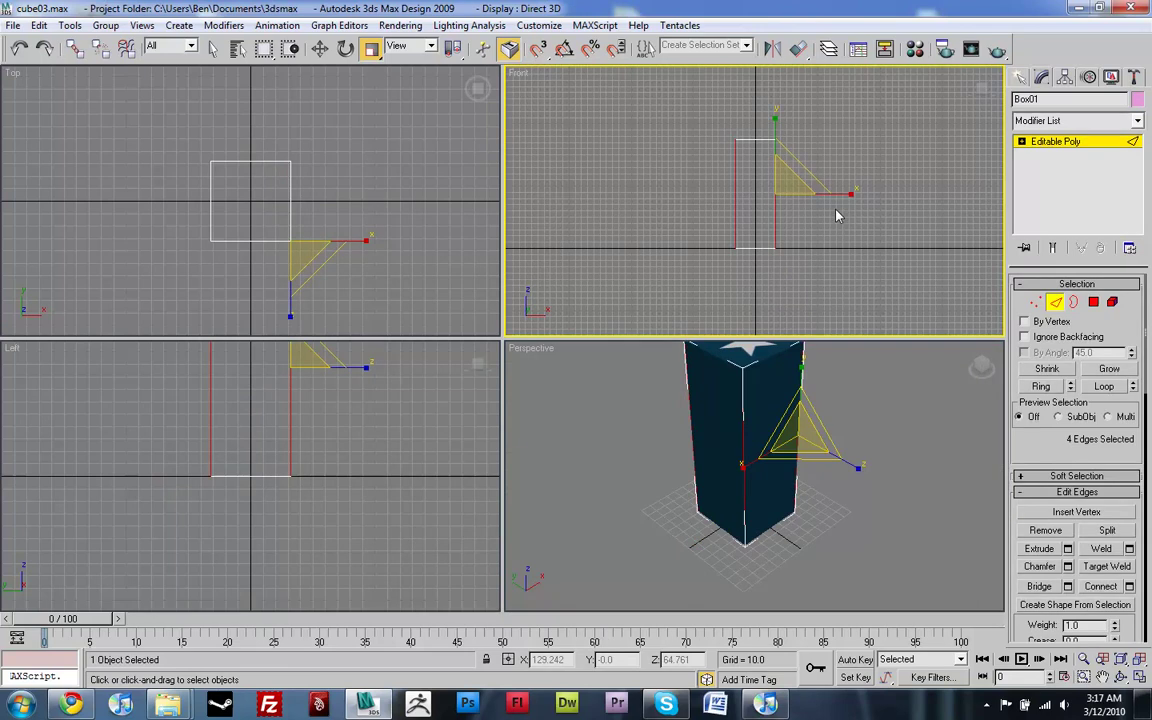
{"action": "left_click", "coordinate": [1129, 586]}
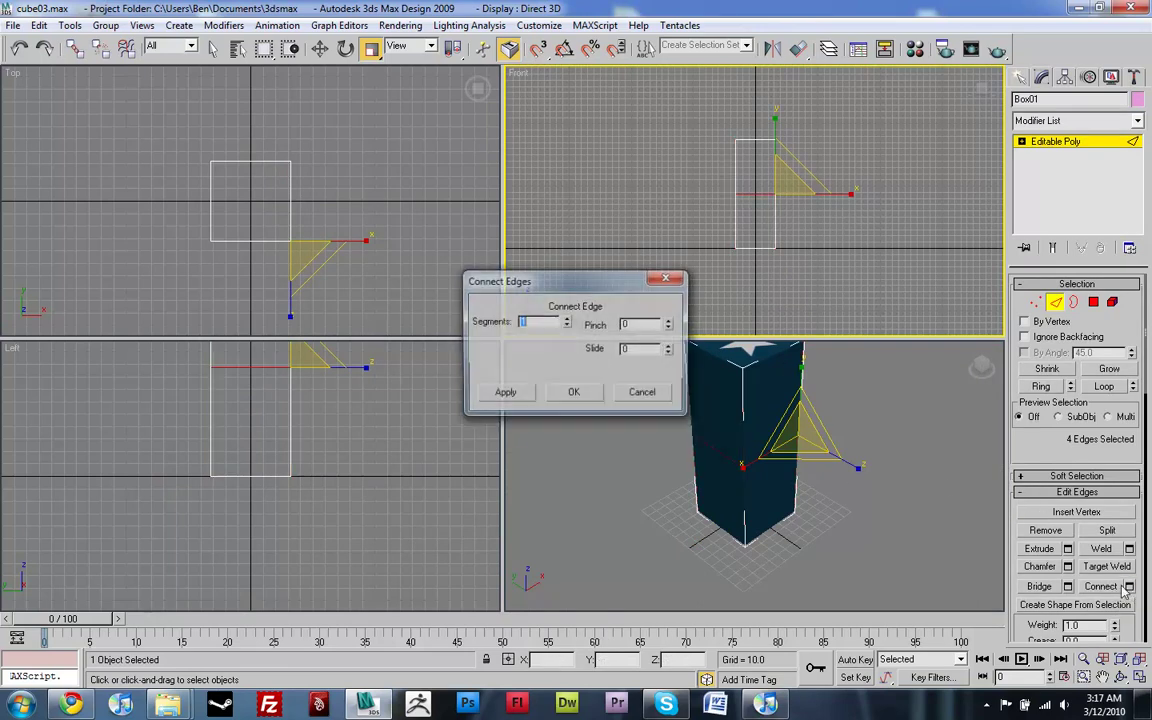
{"action": "left_click", "coordinate": [567, 318]}
{"action": "left_click", "coordinate": [567, 318]}
{"action": "left_click", "coordinate": [567, 318]}
{"action": "left_click", "coordinate": [567, 318]}
{"action": "left_click", "coordinate": [567, 318]}
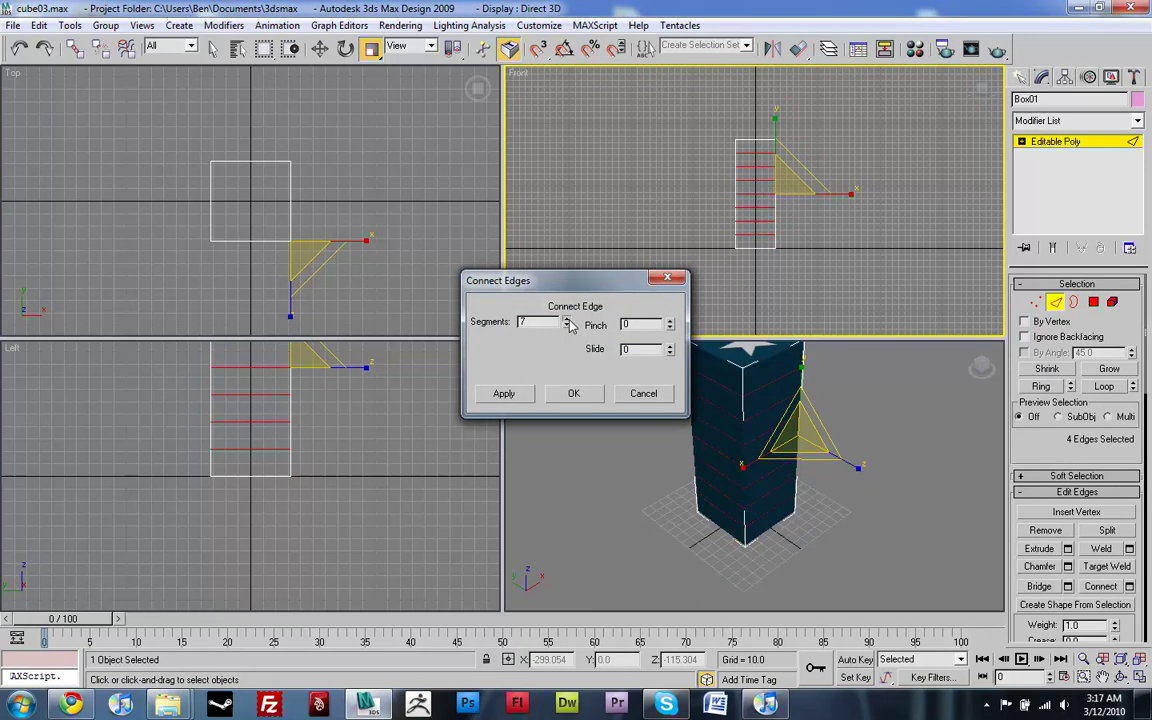
{"action": "left_click", "coordinate": [573, 393]}
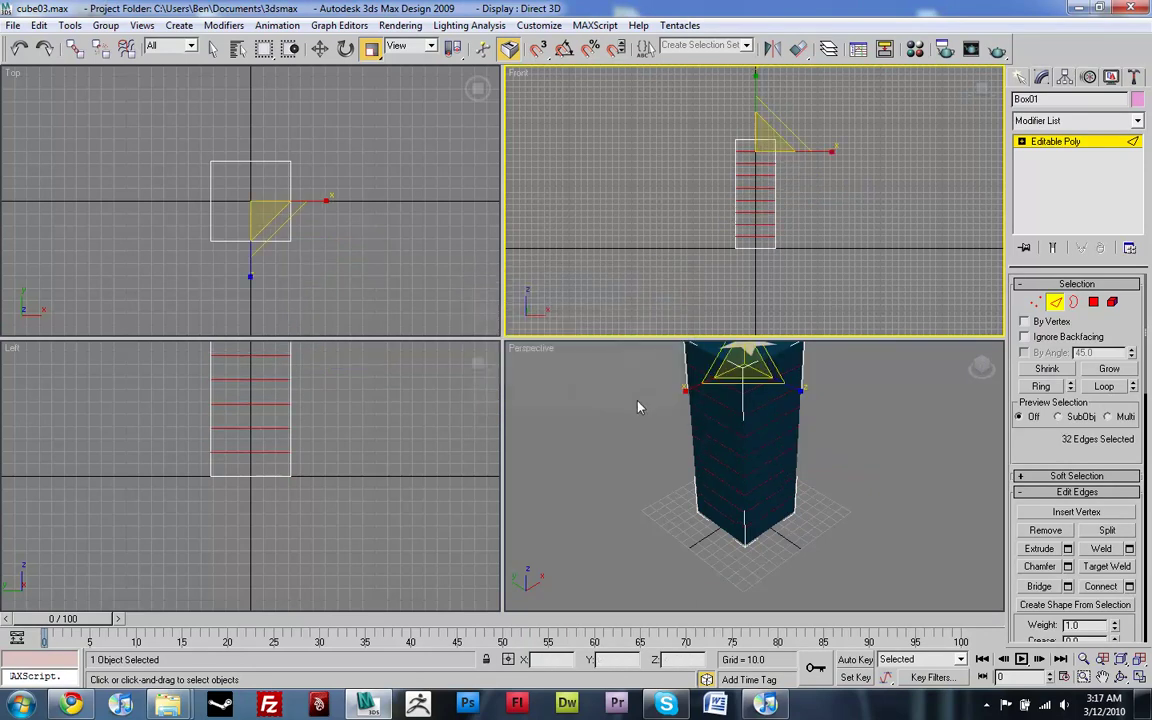
{"action": "left_click", "coordinate": [935, 443]}
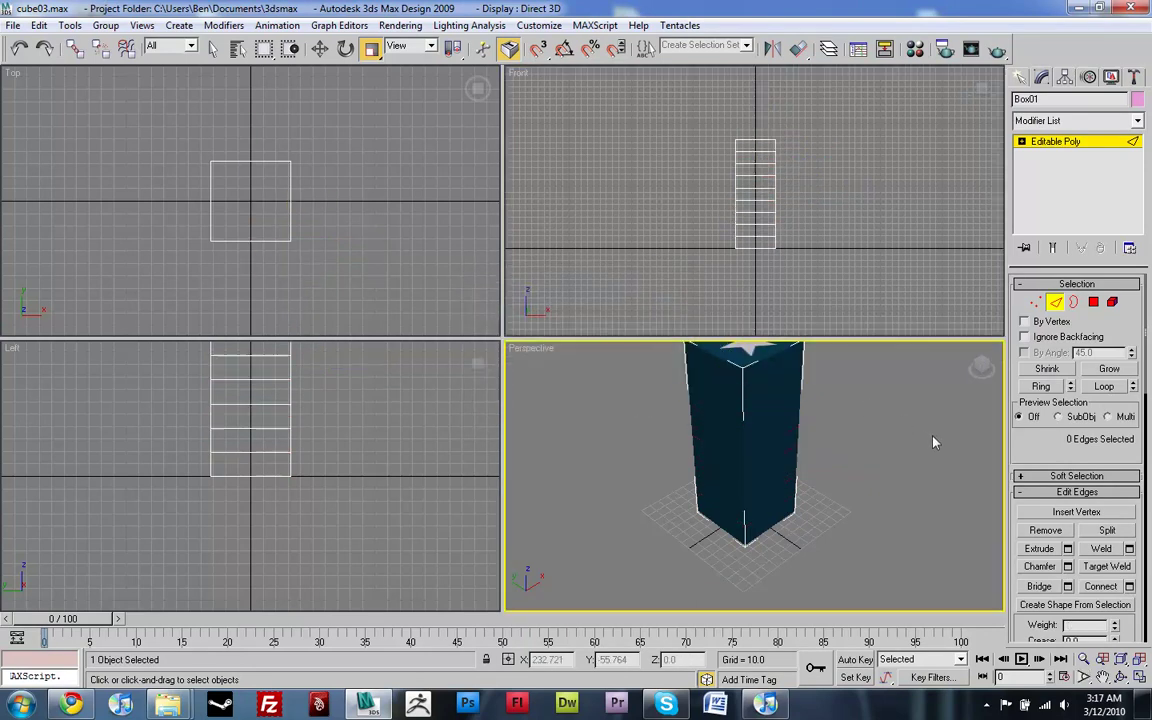
Create a grid-snapped vertical bone chain through the box's centre from the origin, with joints at Z 80, about 130 and about 180.
{"action": "left_click", "coordinate": [1022, 78]}
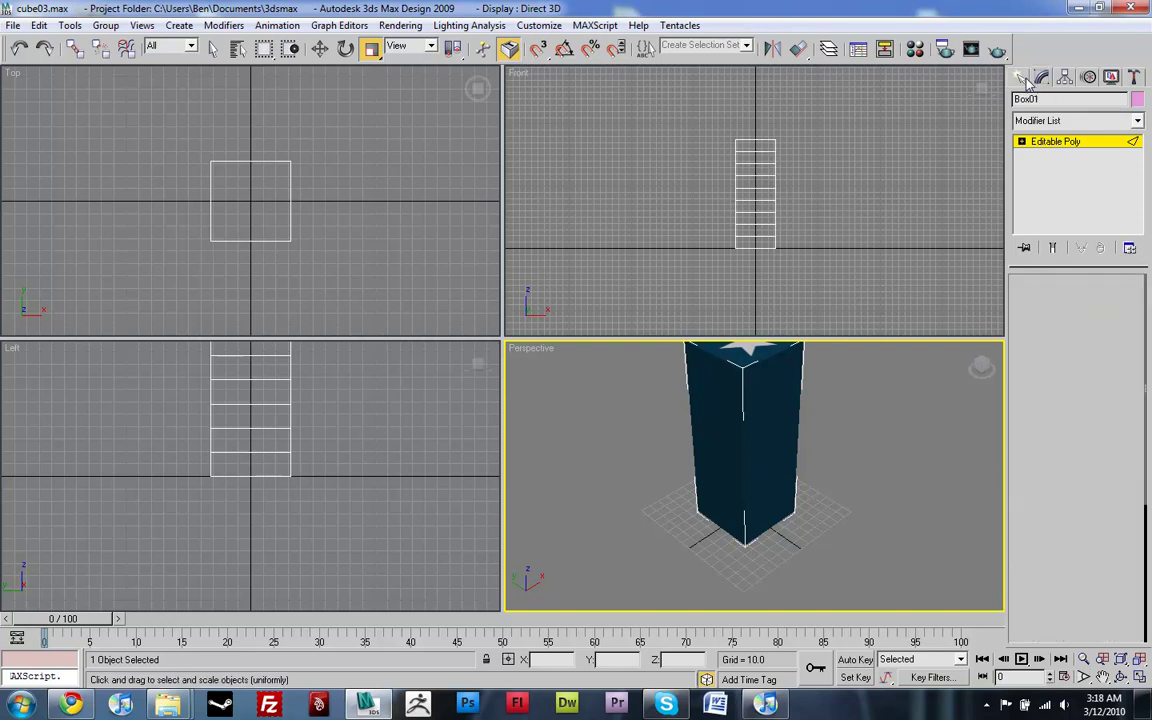
{"action": "left_click", "coordinate": [1139, 103]}
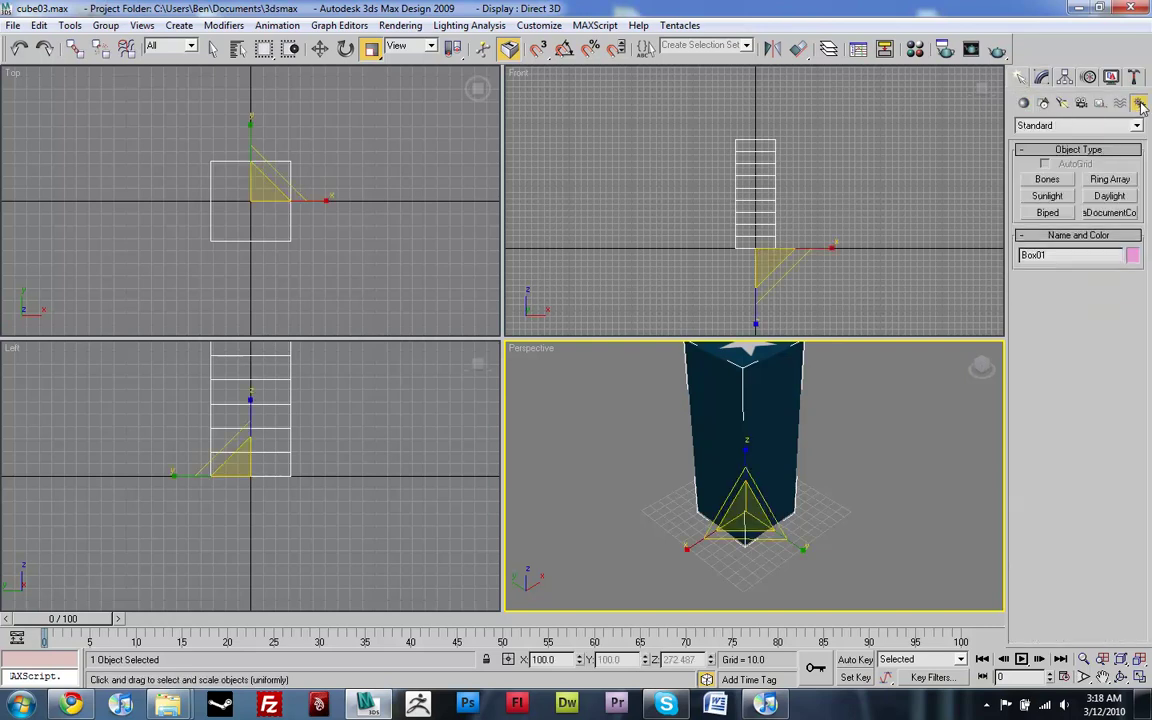
{"action": "left_click", "coordinate": [1047, 182]}
{"action": "key", "text": "s"}
{"action": "left_click", "coordinate": [758, 246]}
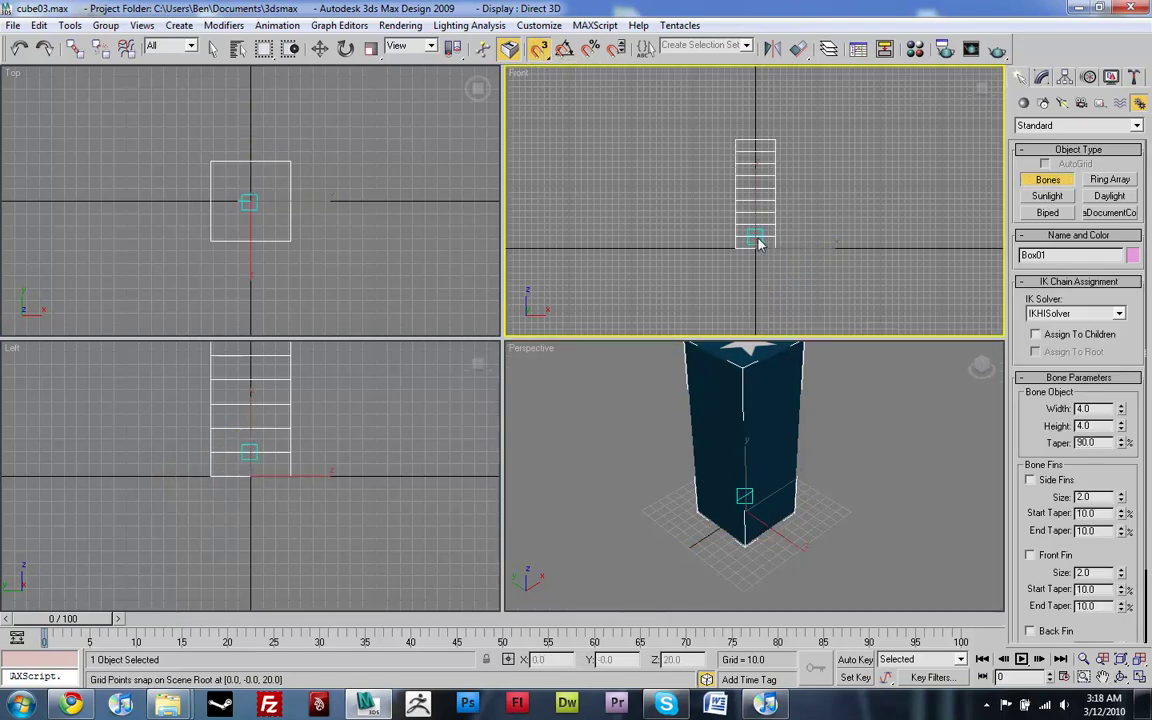
{"action": "scroll", "coordinate": [758, 256], "scroll_direction": "up", "scroll_amount": 2}
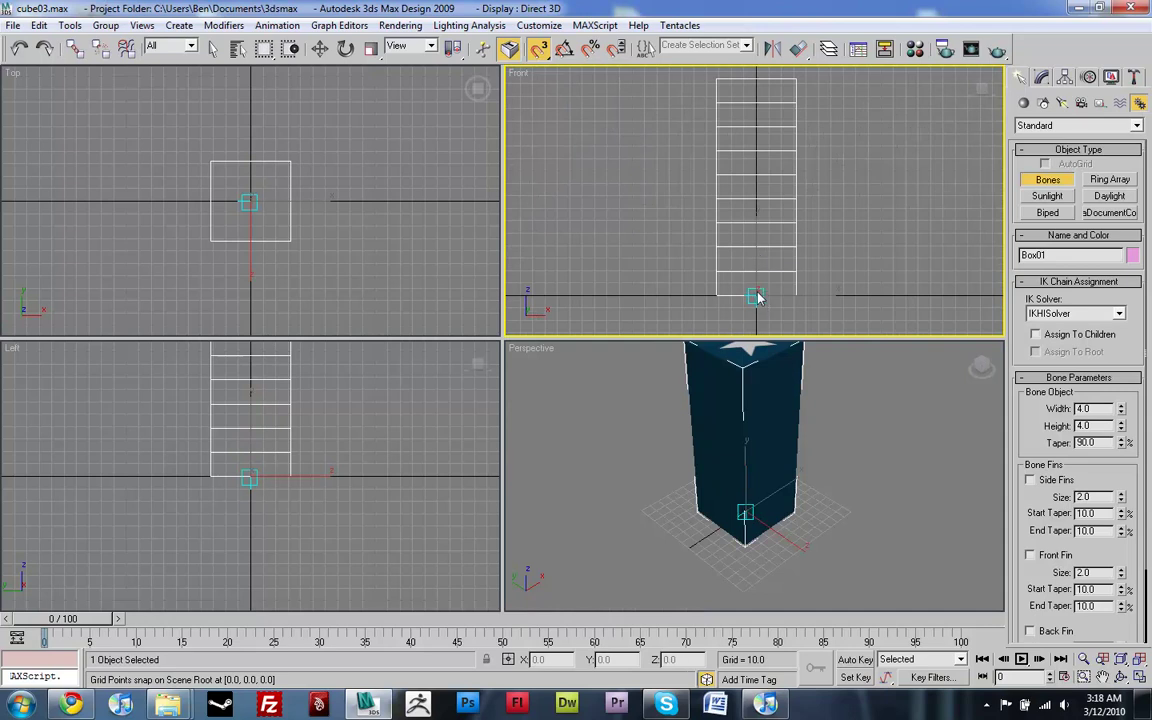
{"action": "left_click", "coordinate": [756, 296]}
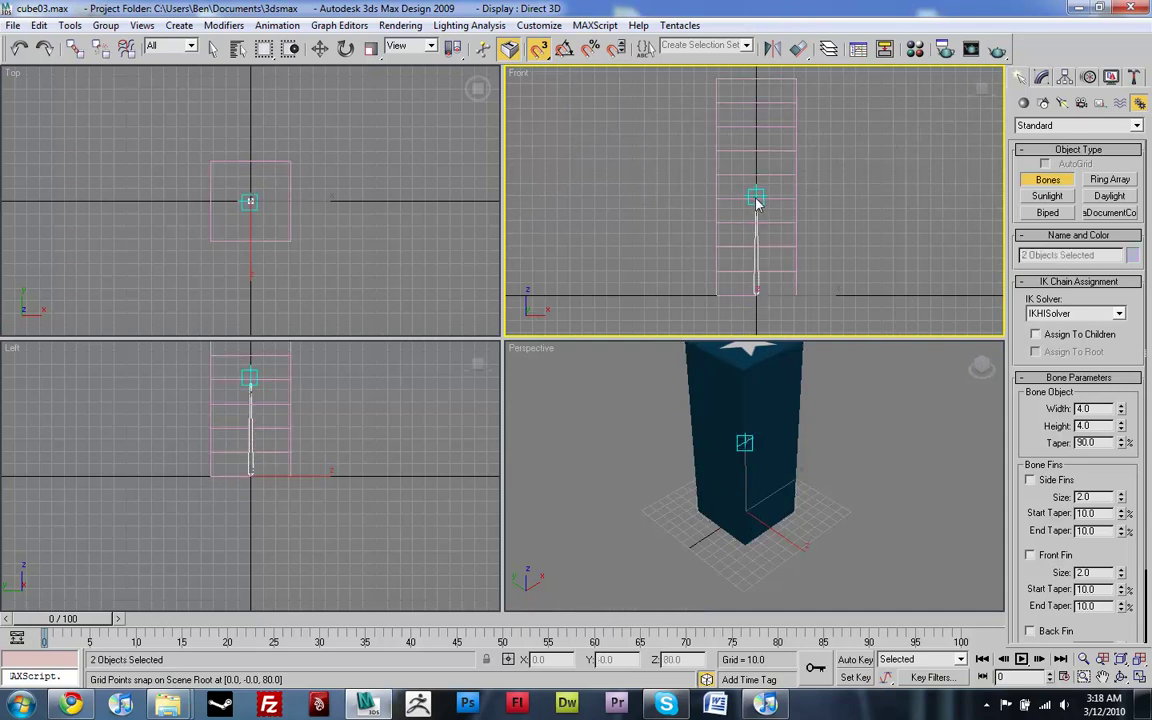
{"action": "left_click", "coordinate": [757, 201]}
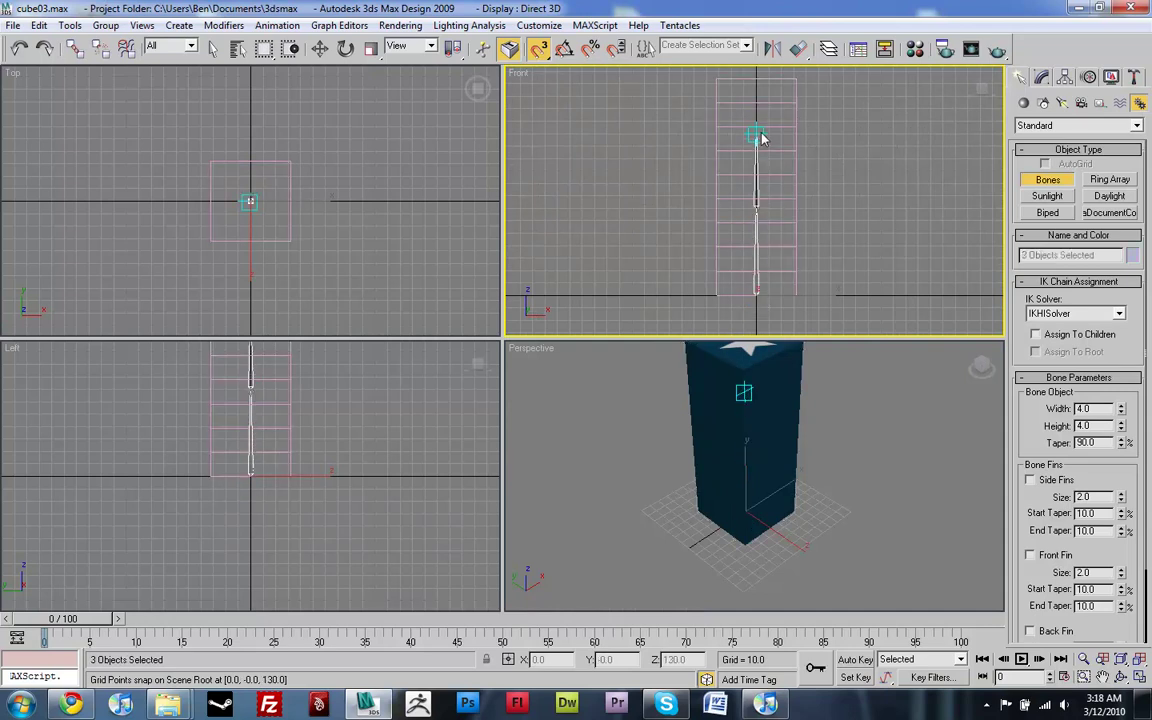
{"action": "left_click", "coordinate": [760, 137]}
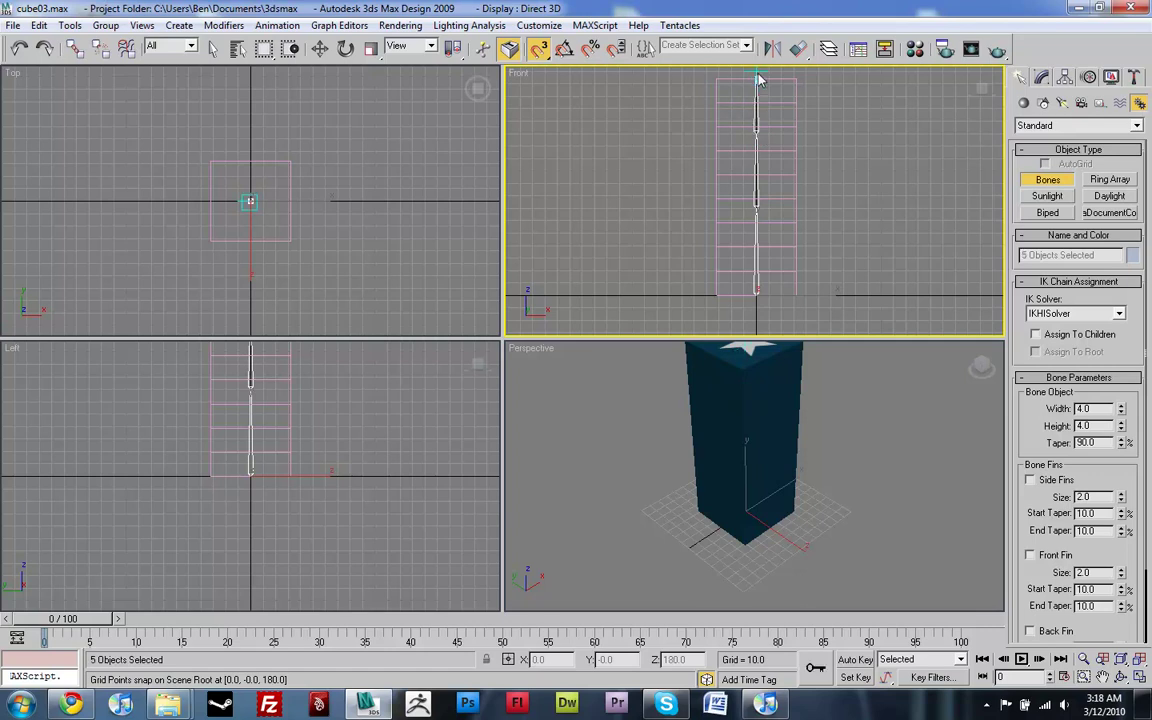
{"action": "right_click", "coordinate": [757, 79]}
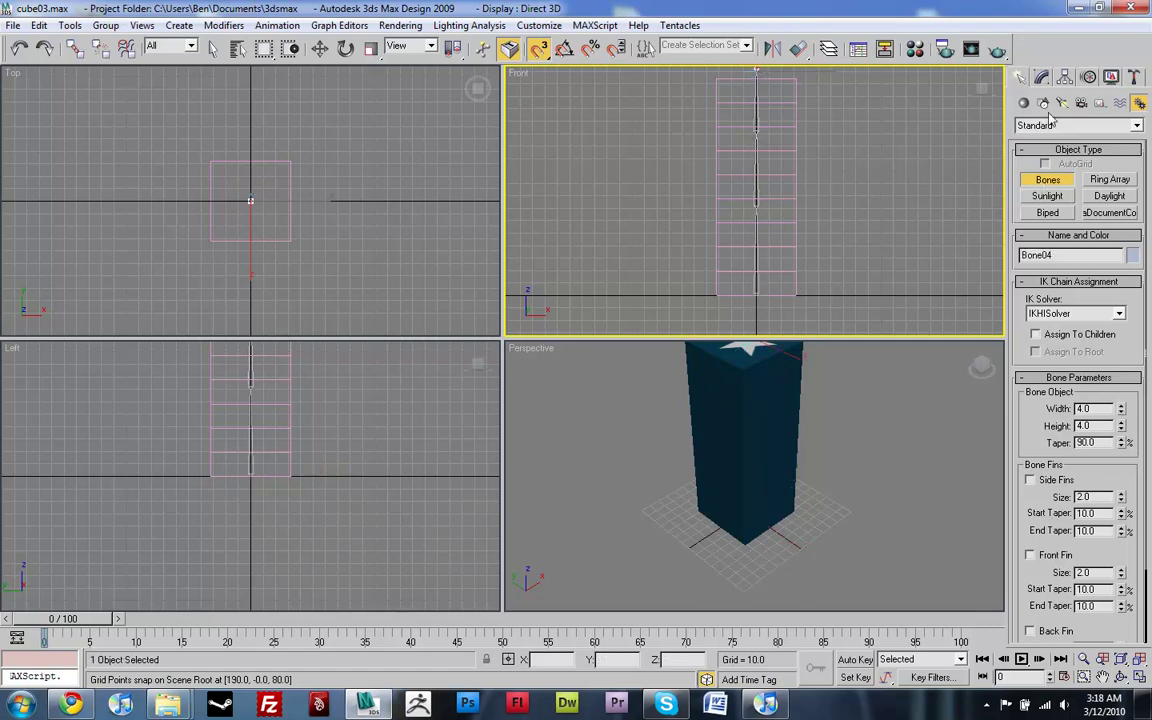
Apply a Skin modifier to the stretched box.
{"action": "left_click", "coordinate": [1041, 78]}
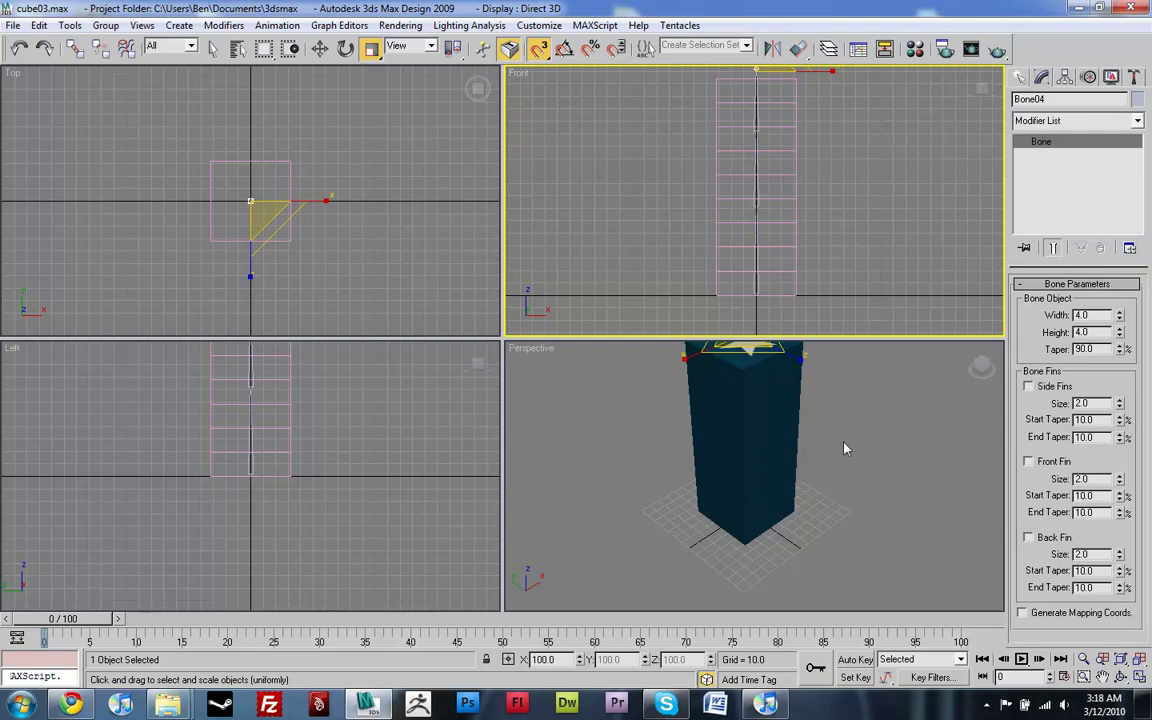
{"action": "scroll", "coordinate": [843, 427], "scroll_direction": "down", "scroll_amount": 8}
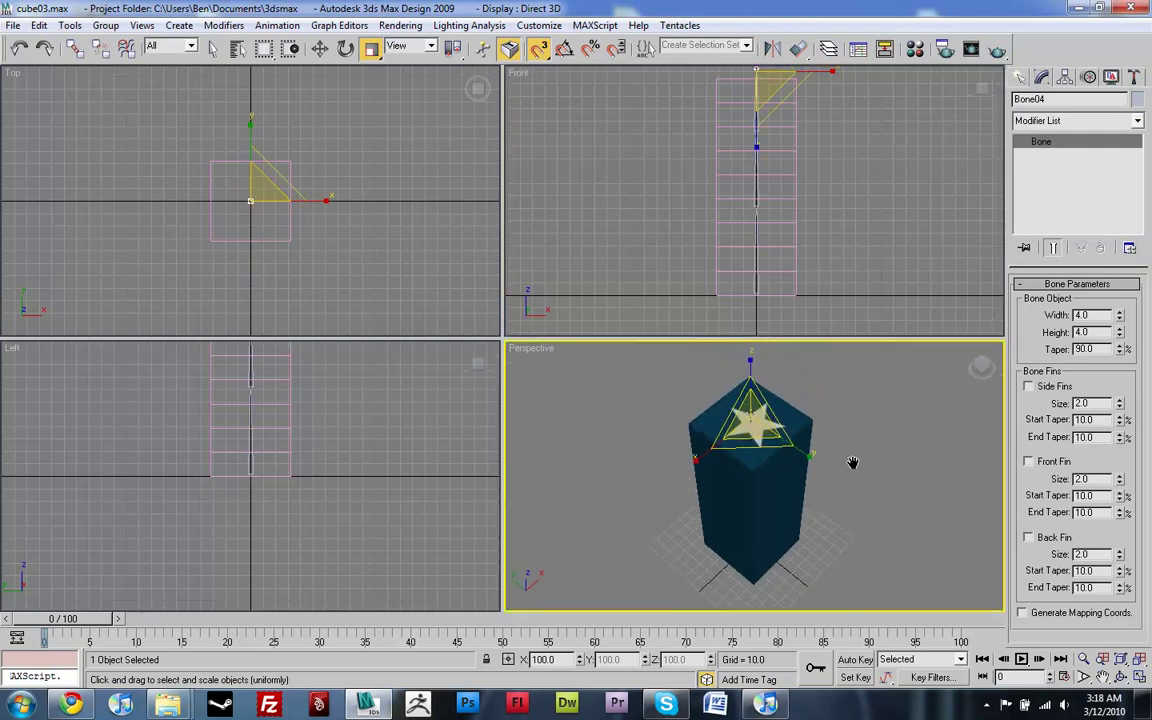
{"action": "left_click", "coordinate": [843, 510]}
{"action": "left_click", "coordinate": [780, 484]}
{"action": "left_click", "coordinate": [1137, 121]}
{"action": "left_click_drag", "start_coordinate": [1140, 172], "coordinate": [1140, 413]}
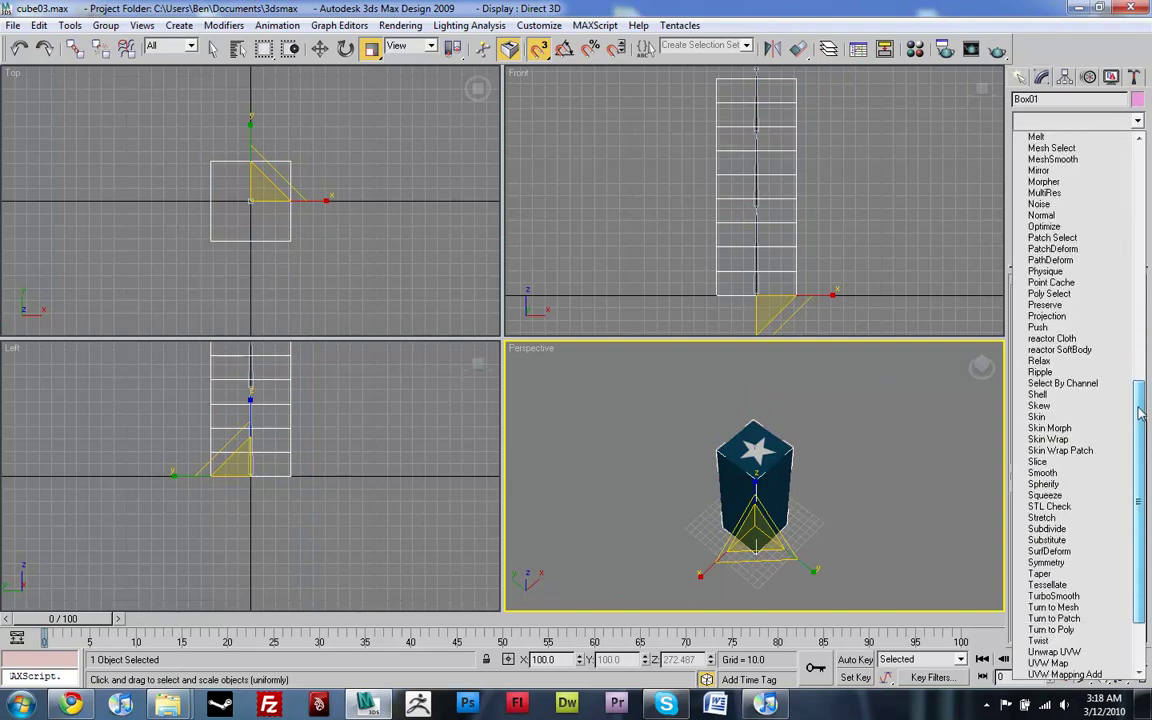
{"action": "left_click", "coordinate": [1100, 415]}
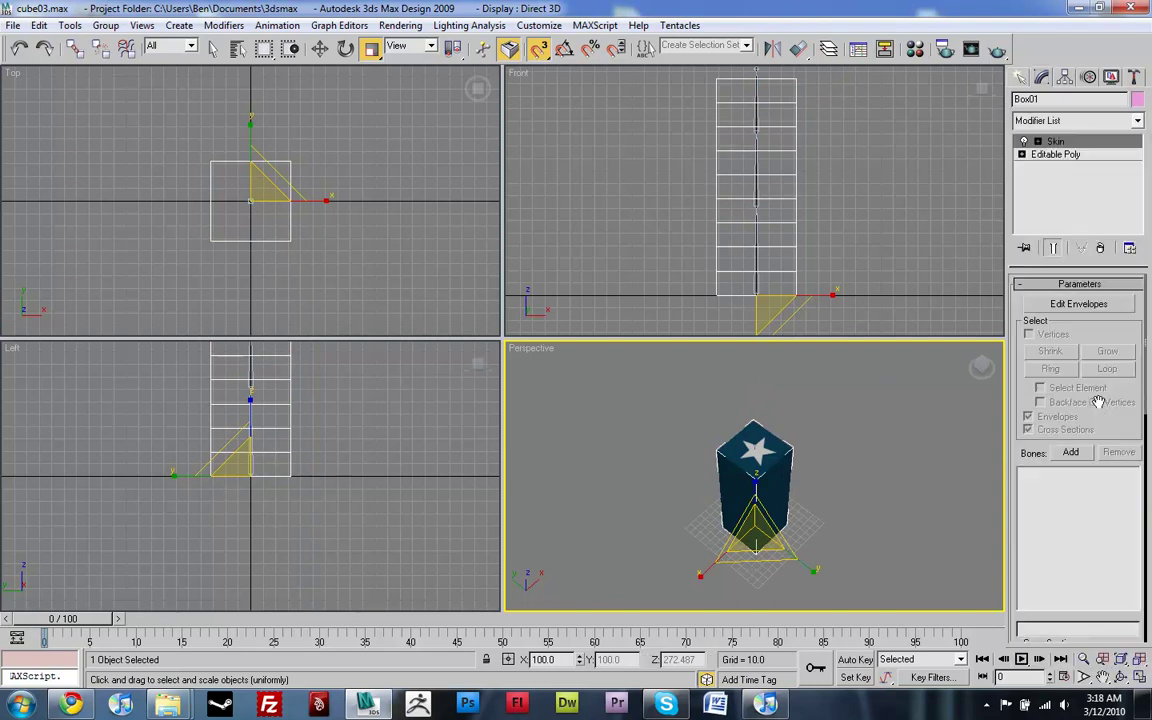
Add Bone01 through Bone04 to the box's Skin modifier.
{"action": "left_click", "coordinate": [1069, 453]}
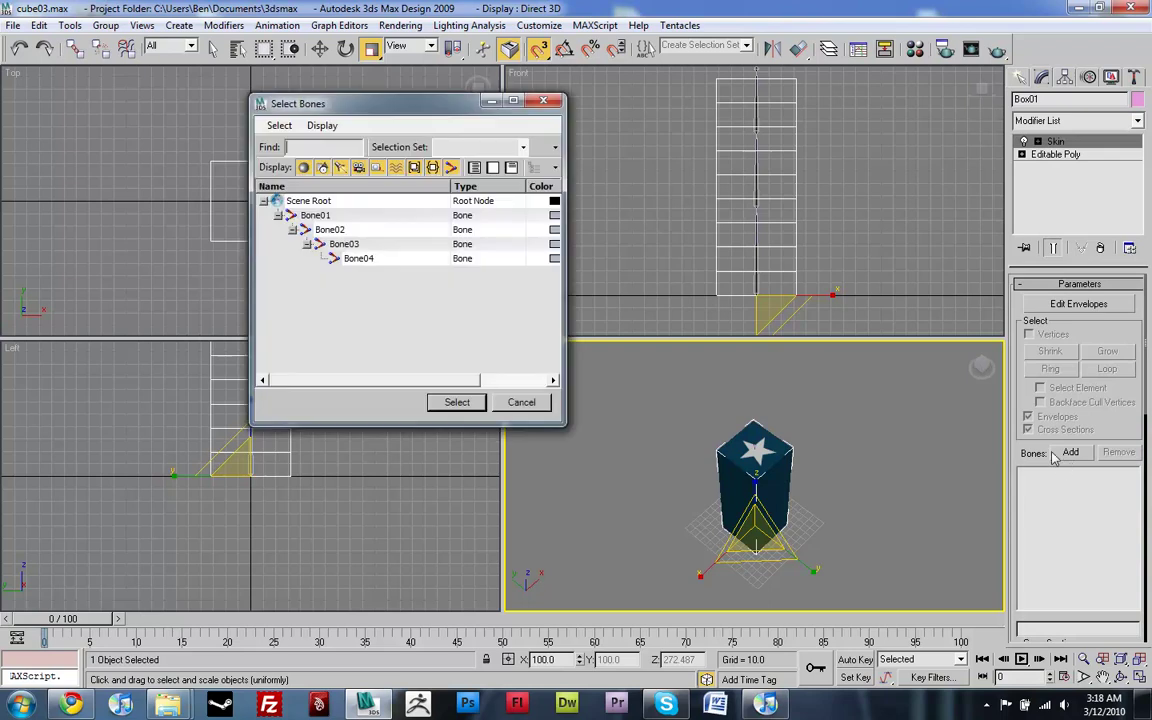
{"action": "left_click", "coordinate": [305, 215]}
{"action": "left_click", "coordinate": [366, 259], "text": "shift"}
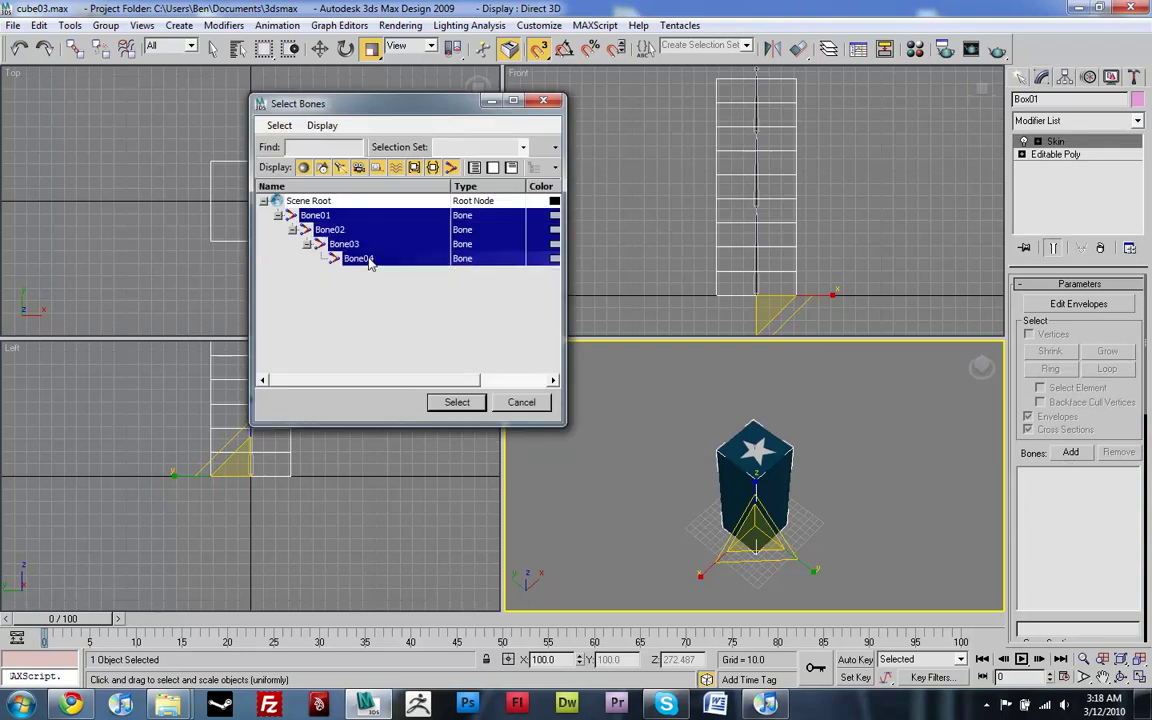
{"action": "left_click", "coordinate": [458, 402]}
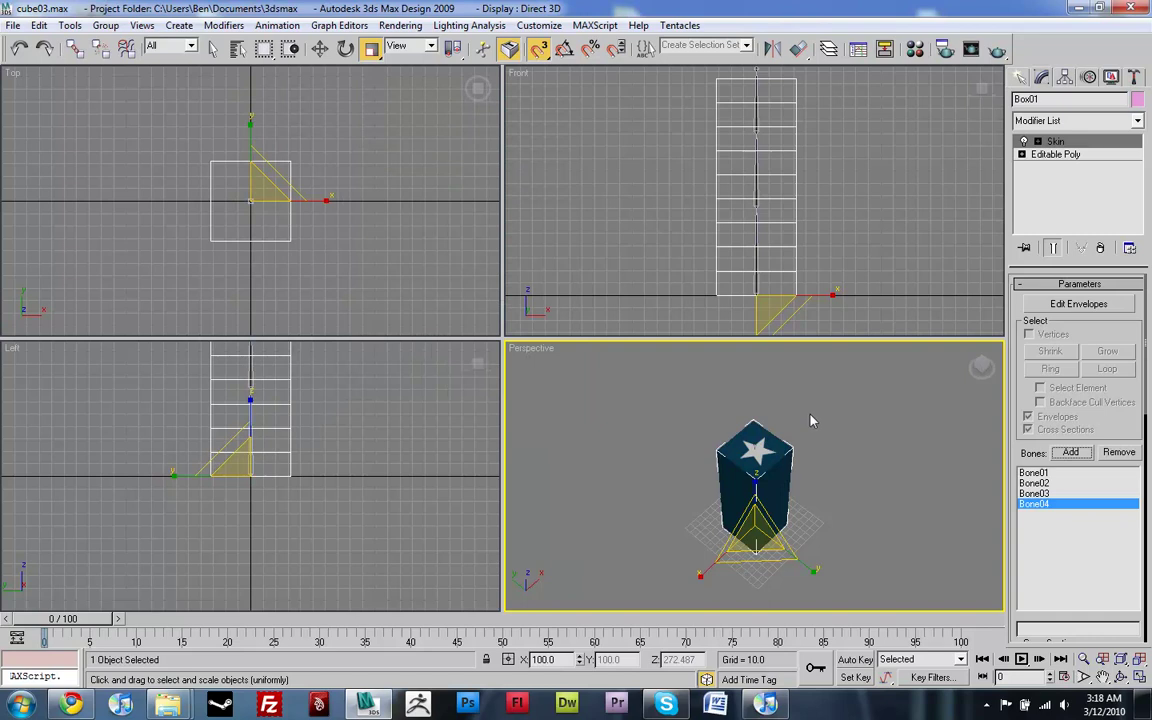
Select Bone01's envelope, show edged faces and paint its weight onto the box vertices around the bone's upper end.
{"action": "left_click", "coordinate": [1079, 304]}
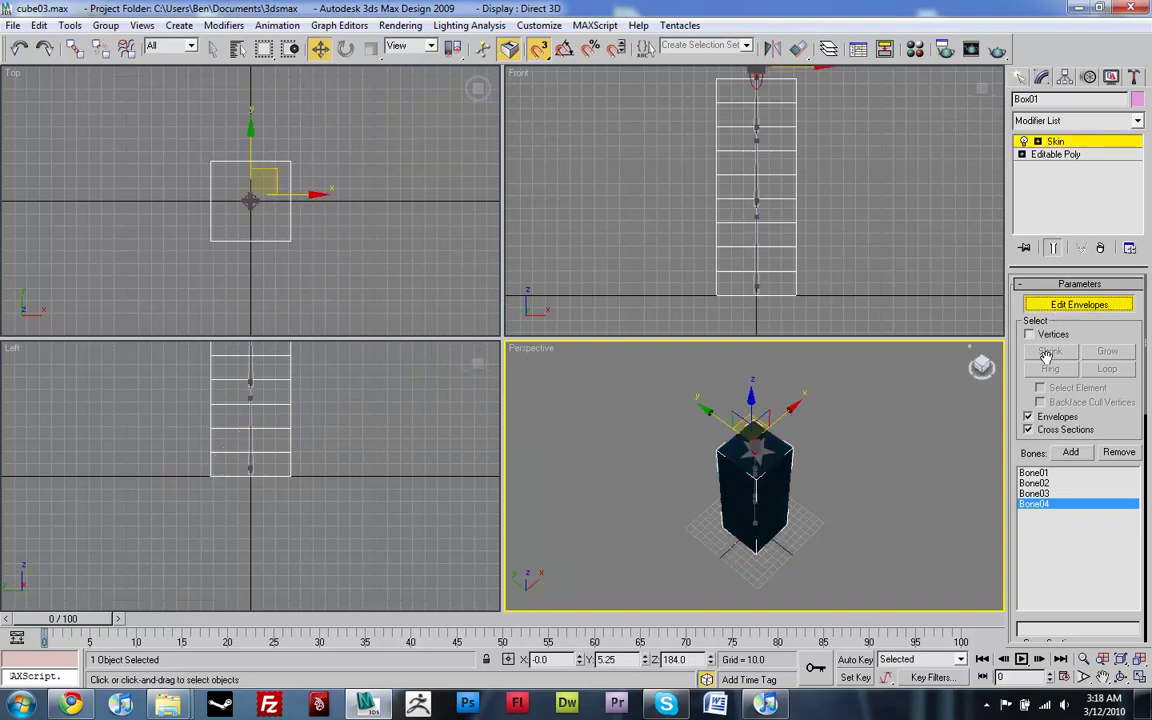
{"action": "left_click", "coordinate": [757, 285]}
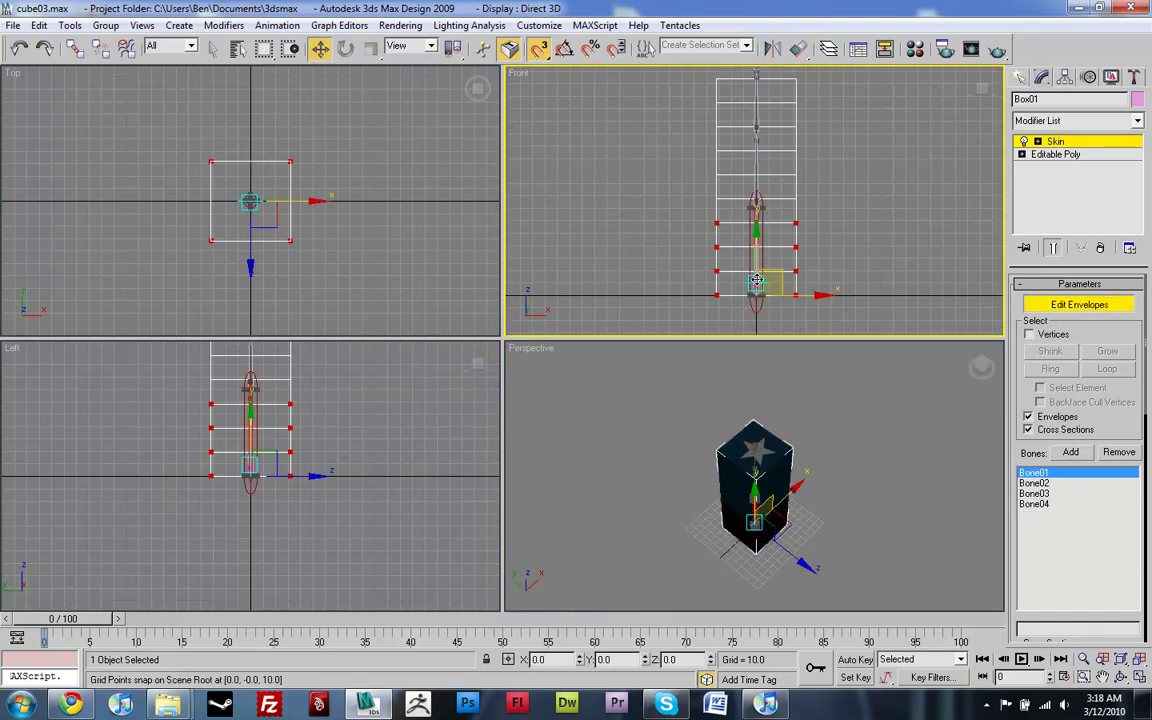
{"action": "scroll", "coordinate": [1040, 400], "scroll_direction": "down", "scroll_amount": 5}
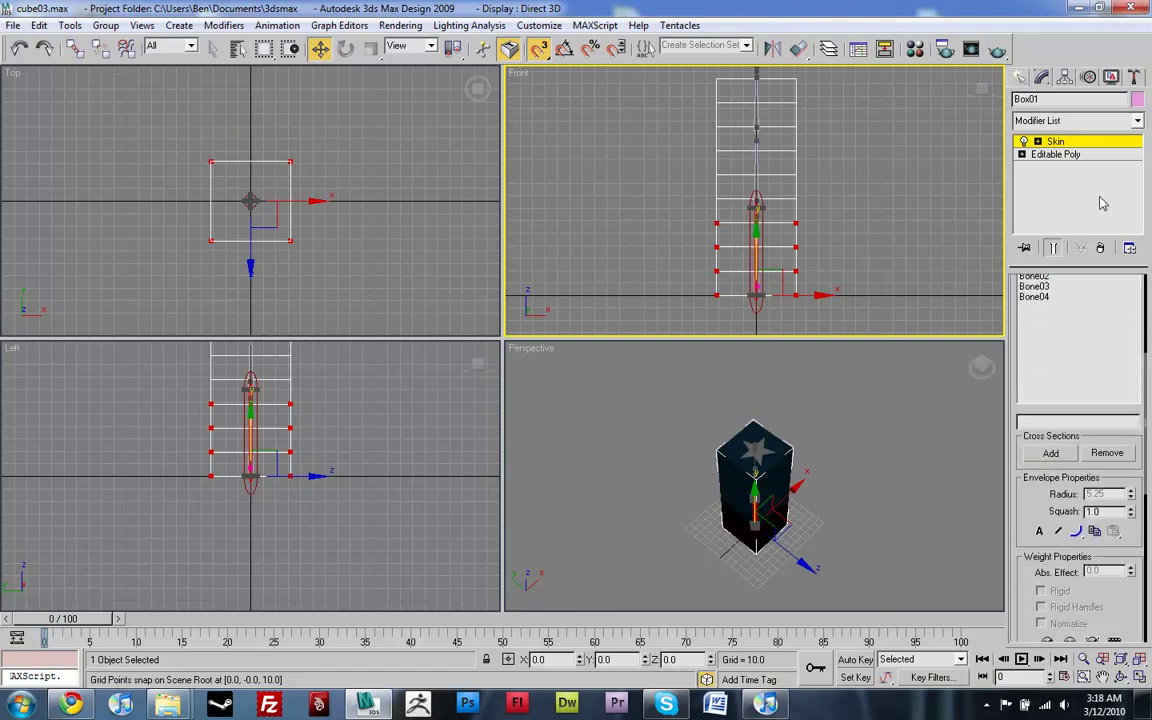
{"action": "scroll", "coordinate": [1043, 474], "scroll_direction": "down", "scroll_amount": 5}
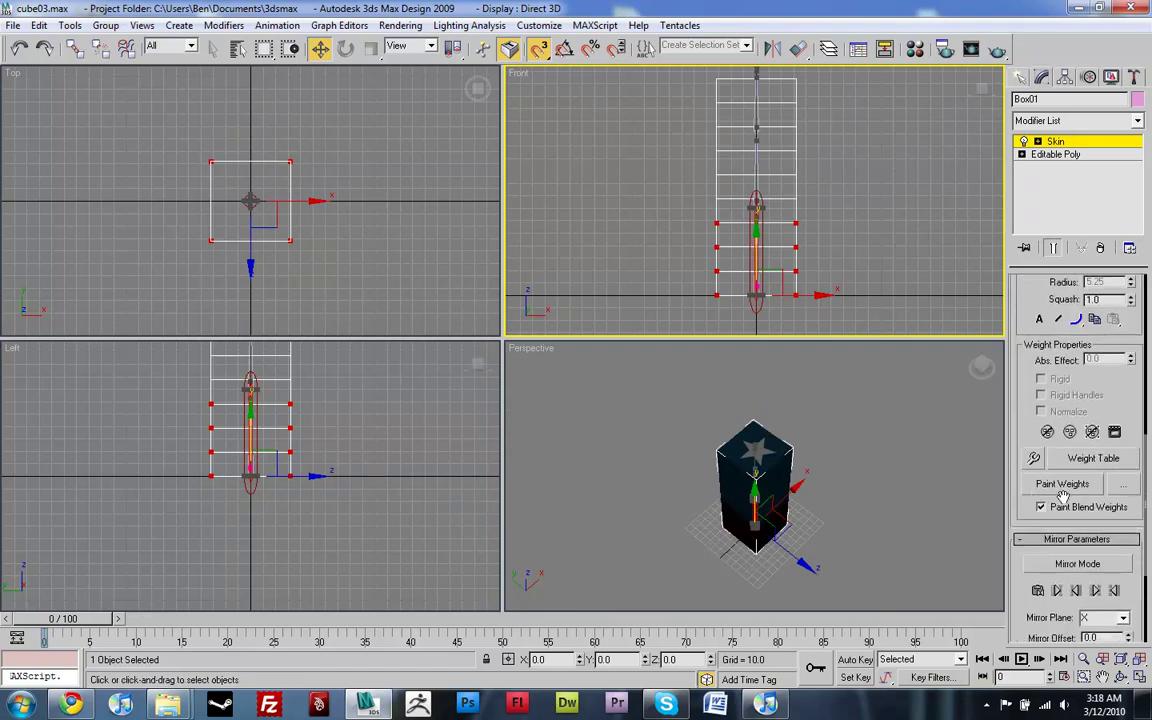
{"action": "left_click", "coordinate": [1063, 484]}
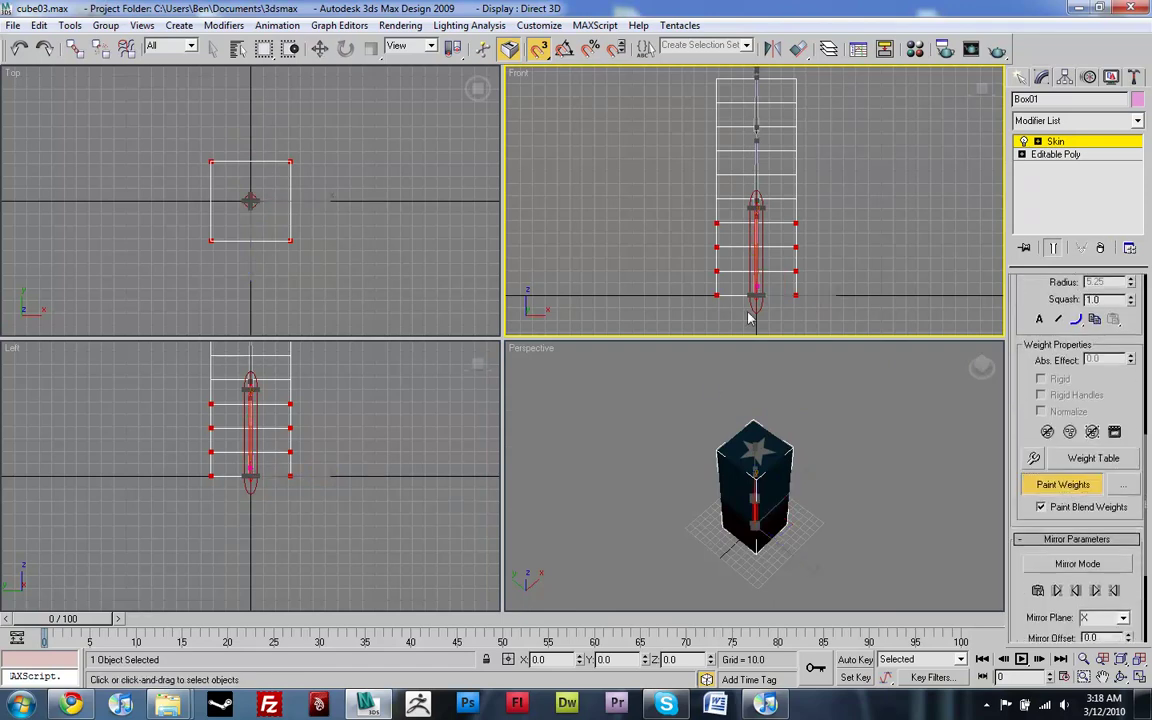
{"action": "left_click", "coordinate": [781, 515]}
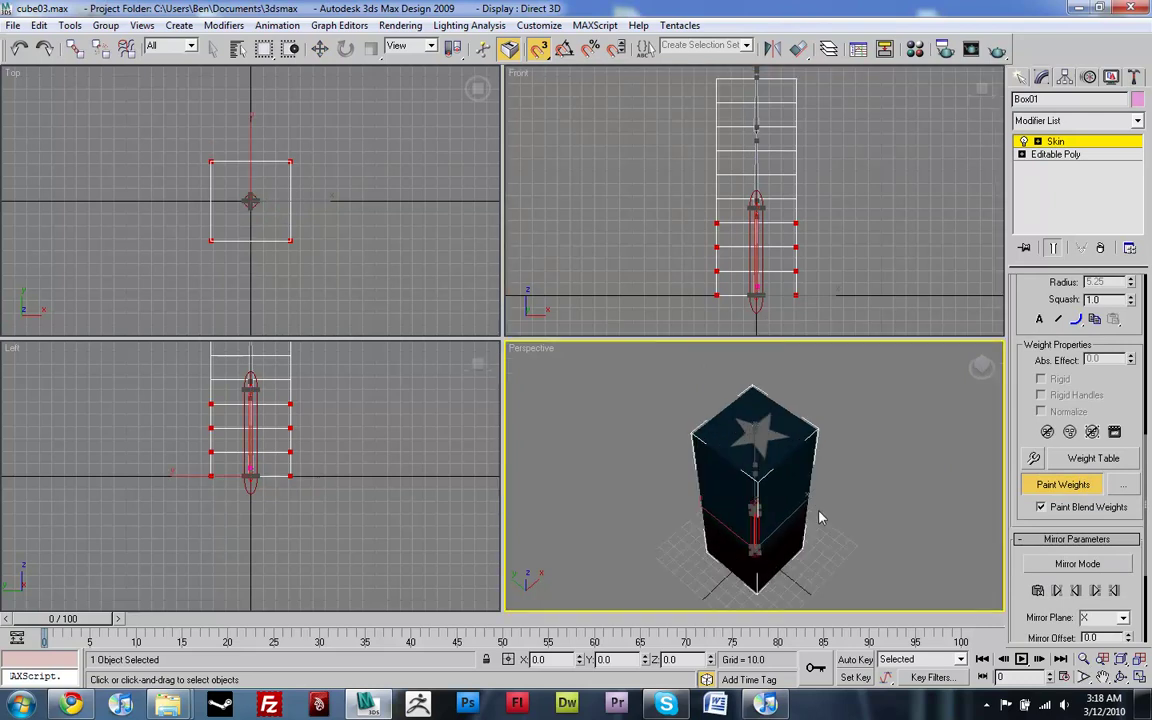
{"action": "scroll", "coordinate": [803, 482], "scroll_direction": "up", "scroll_amount": 5}
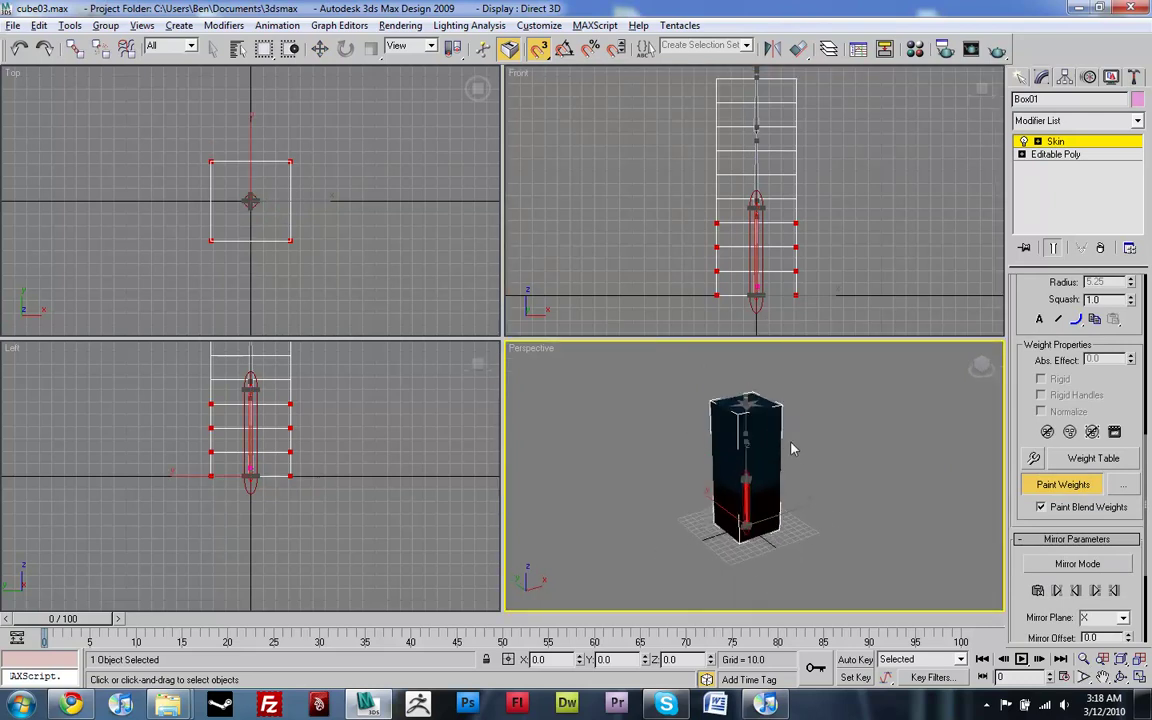
{"action": "key", "text": "F4"}
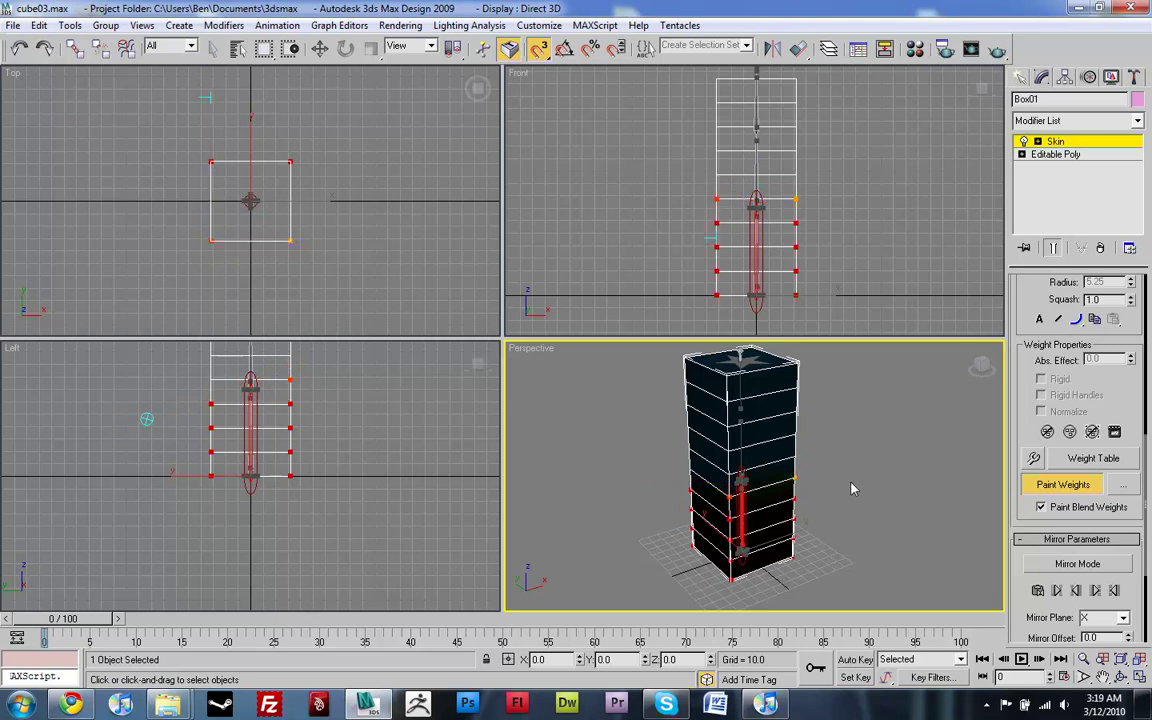
{"action": "left_click", "coordinate": [1042, 486]}
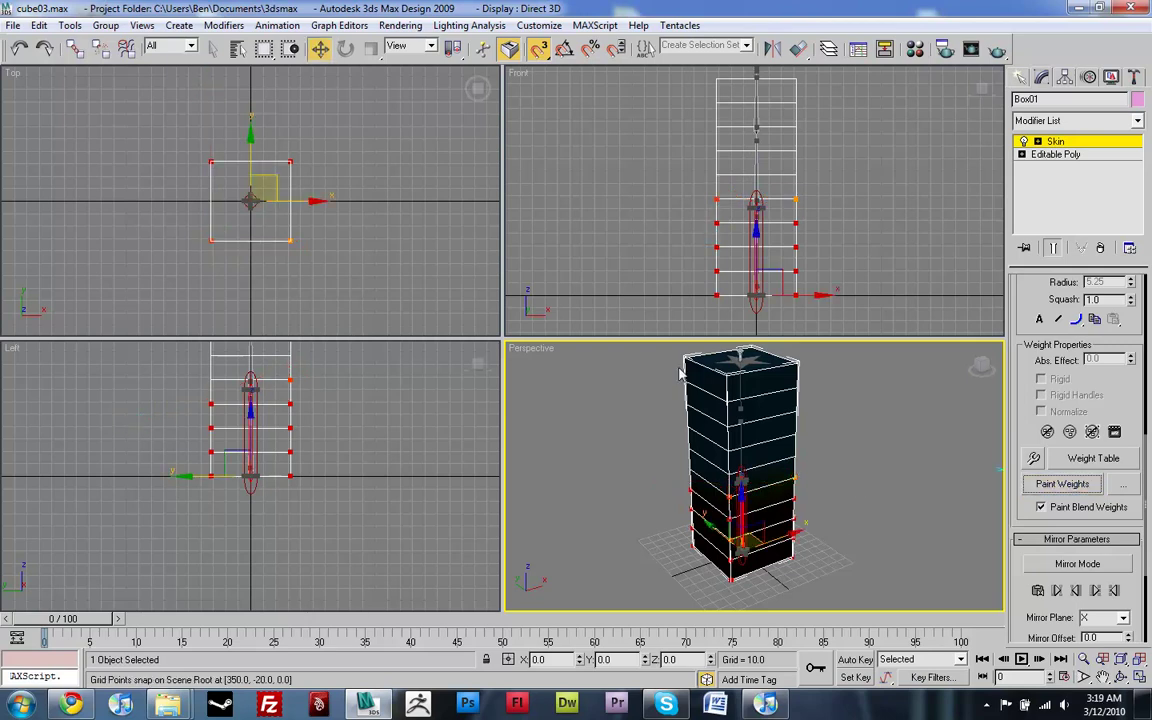
Open the scene cube03_rigged.max from the cubedemo folder.
{"action": "left_click", "coordinate": [12, 26]}
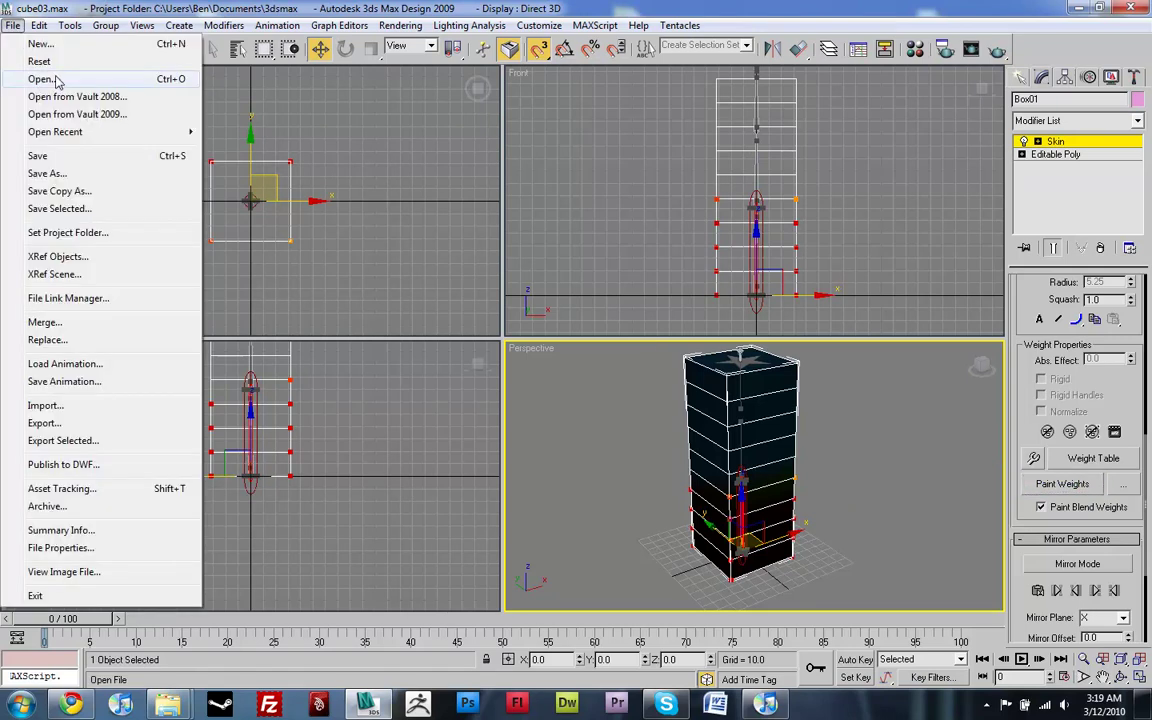
{"action": "left_click", "coordinate": [50, 79]}
{"action": "left_click", "coordinate": [594, 405]}
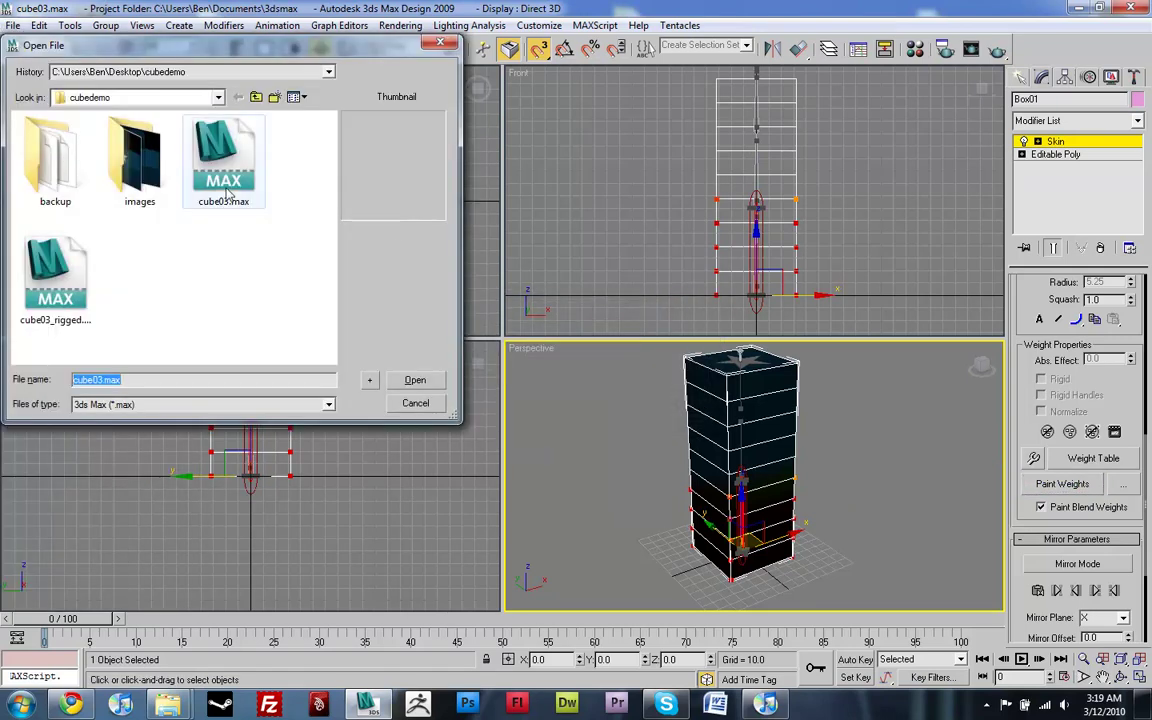
{"action": "left_click", "coordinate": [95, 322]}
{"action": "left_click", "coordinate": [414, 380]}
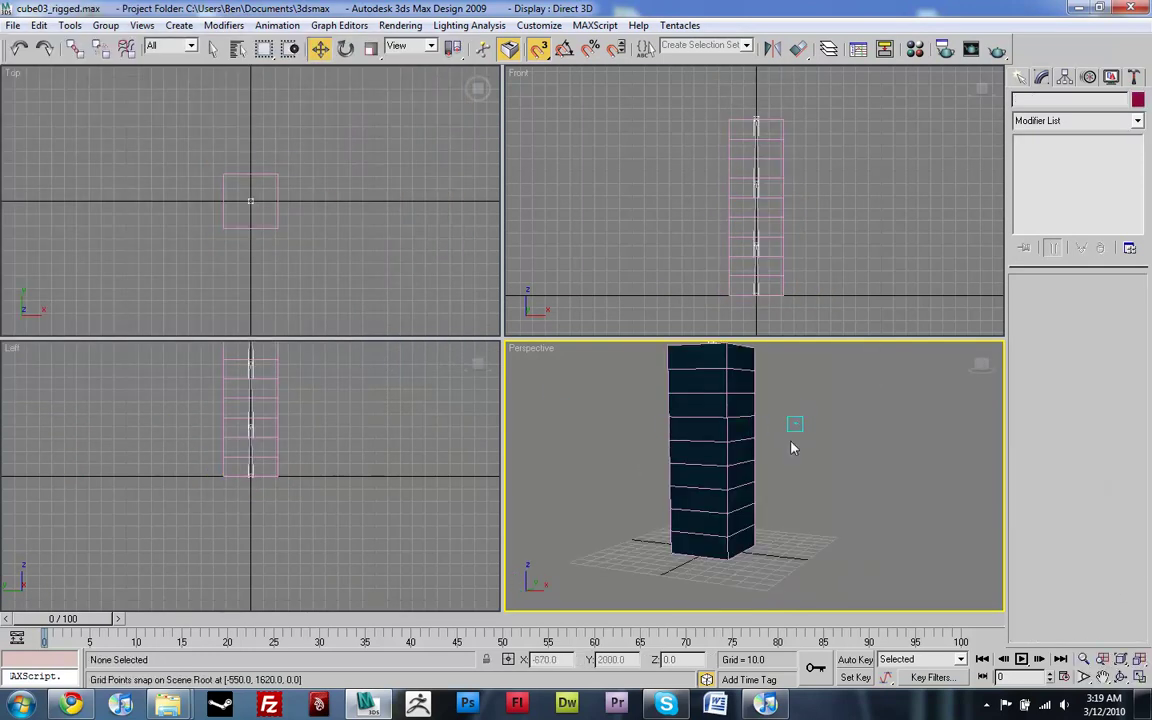
Set the opacity of the box's mybox material to 50 so the bones inside can be seen.
{"action": "middle_click_drag", "start_coordinate": [882, 440], "coordinate": [849, 499], "text": "alt"}
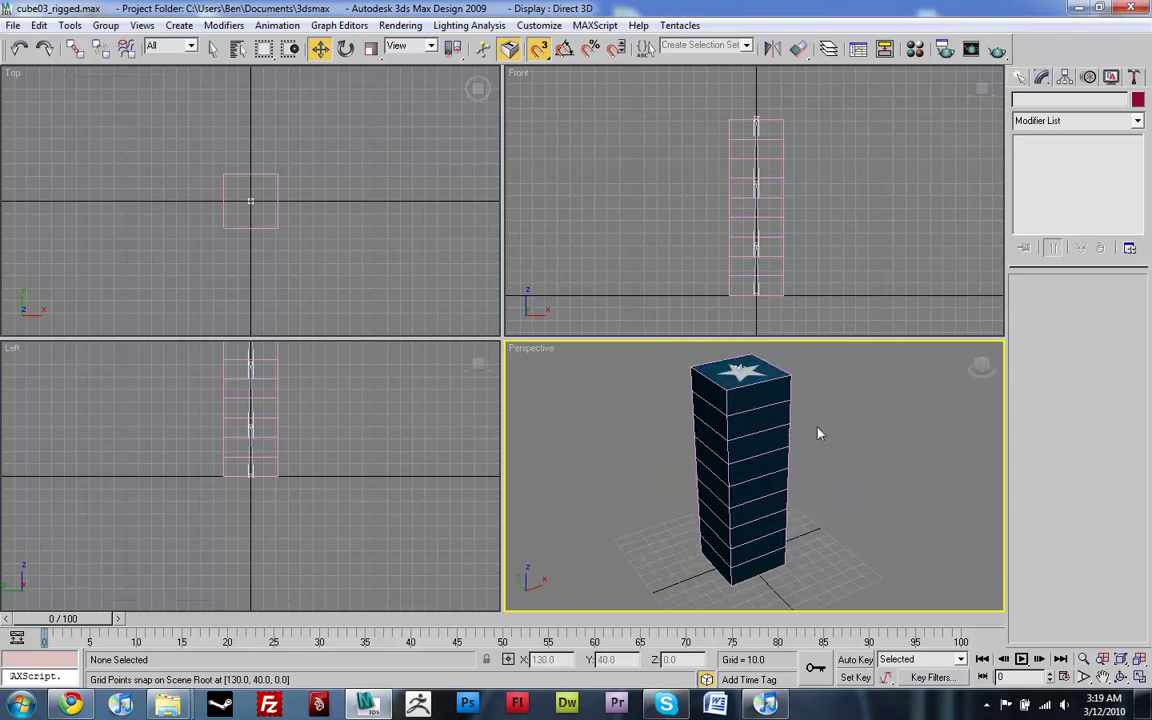
{"action": "key", "text": "q"}
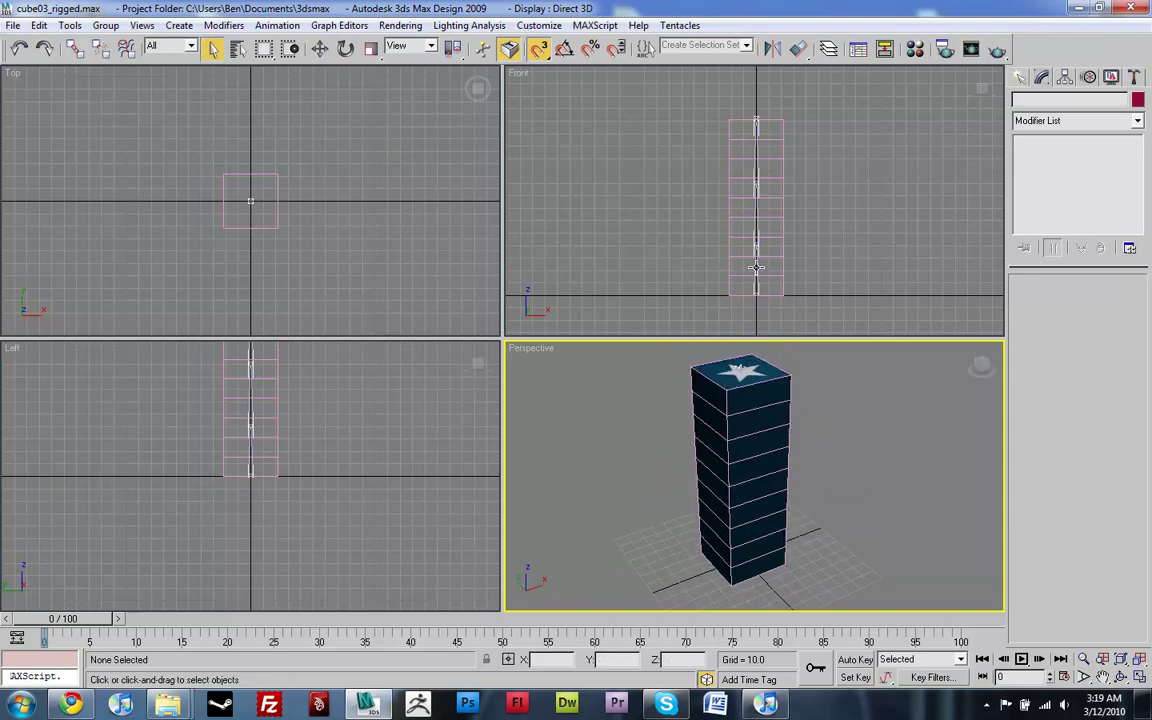
{"action": "left_click", "coordinate": [756, 267]}
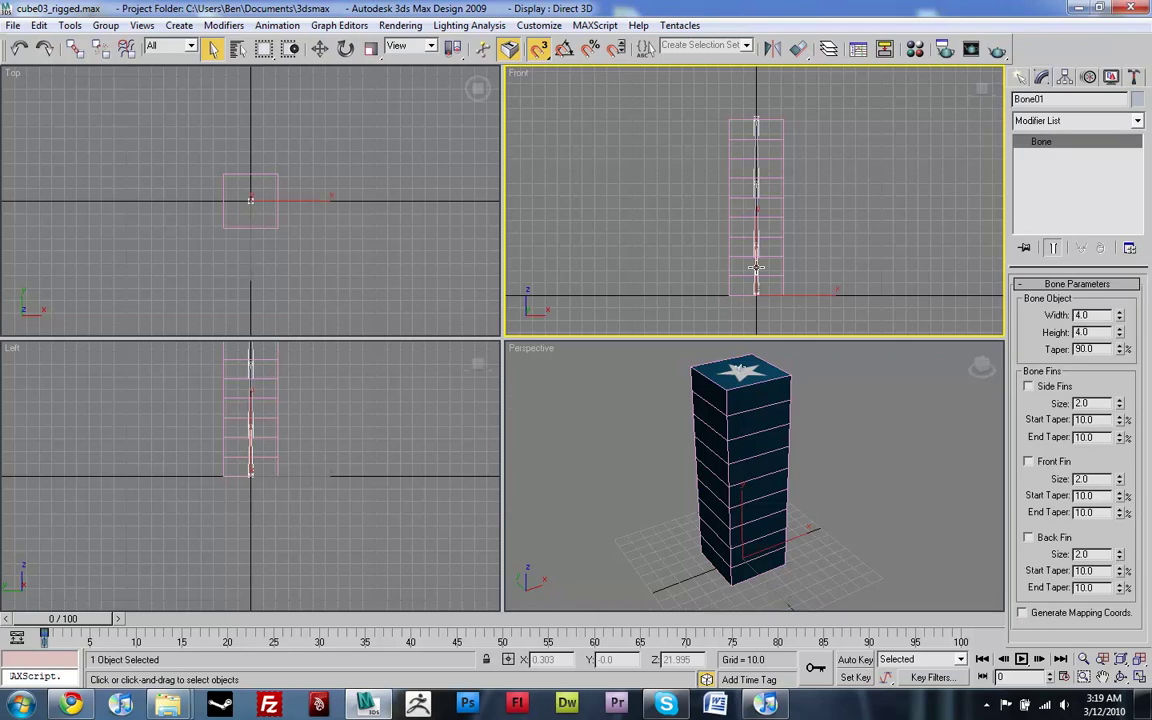
{"action": "left_click", "coordinate": [828, 424]}
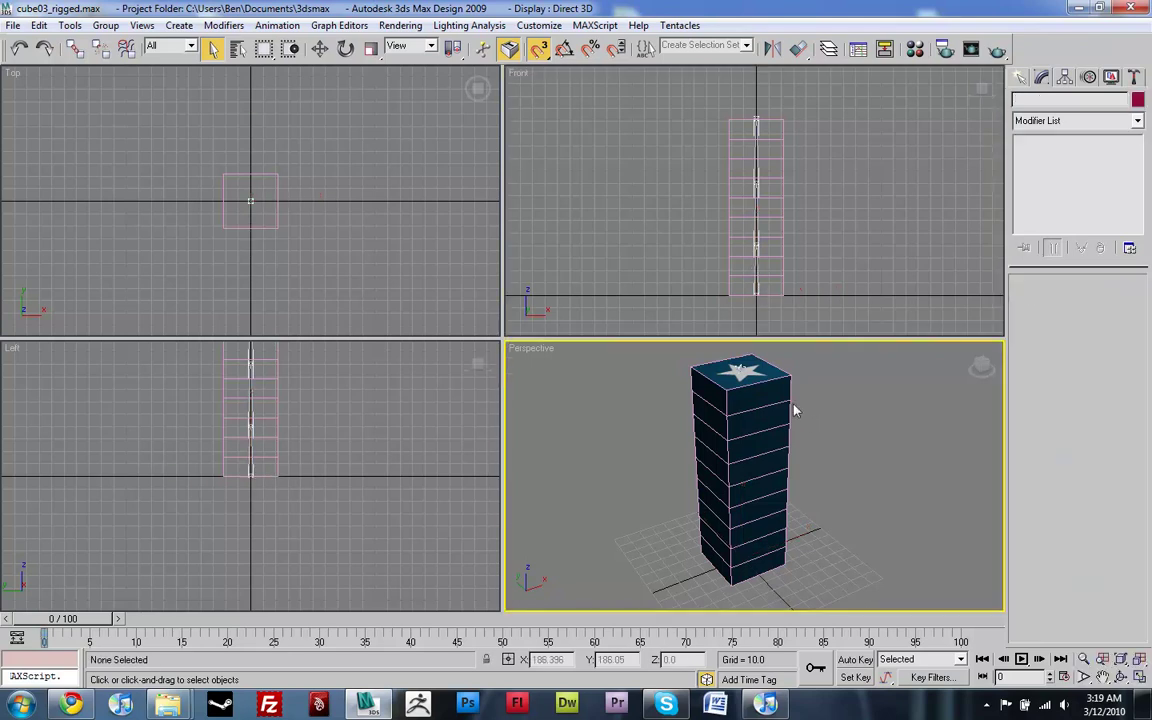
{"action": "left_click", "coordinate": [778, 394]}
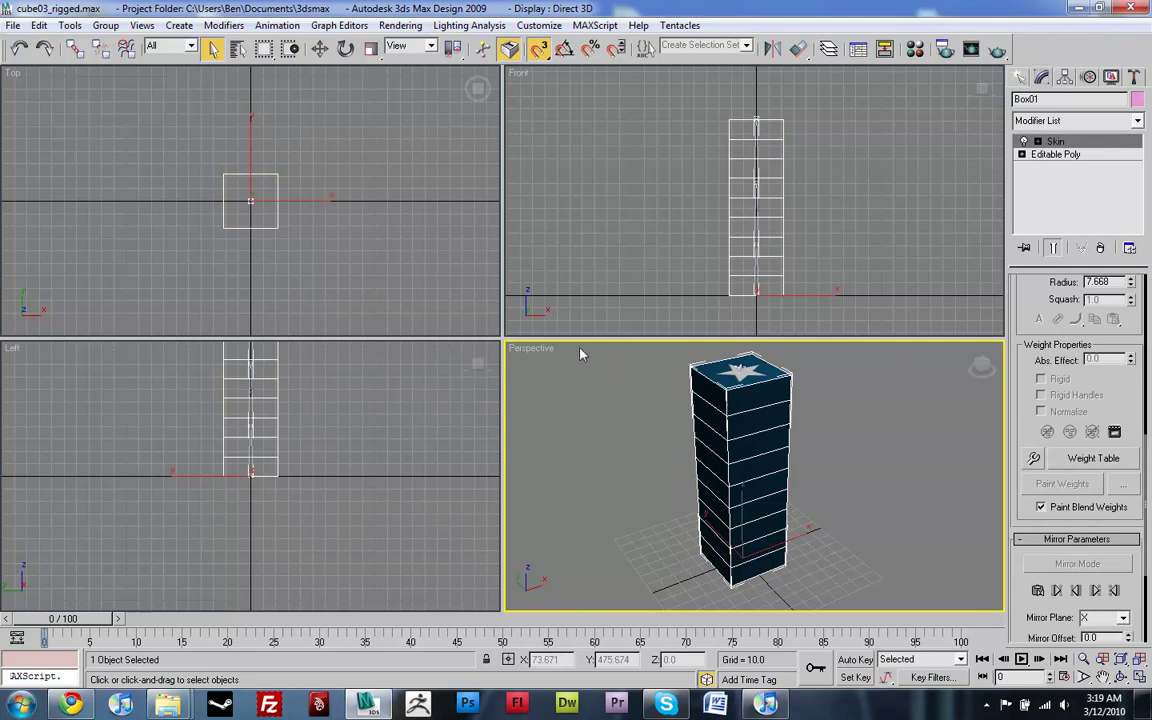
{"action": "key", "text": "m"}
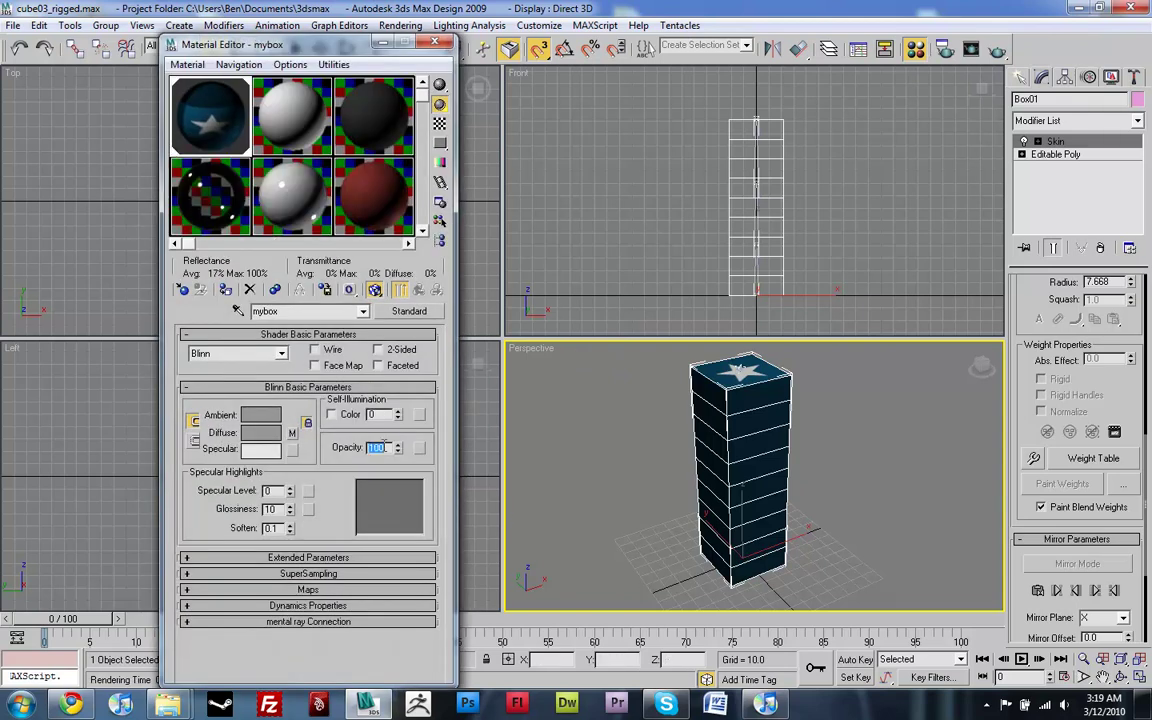
{"action": "type", "text": "50"}
{"action": "key", "text": "Return"}
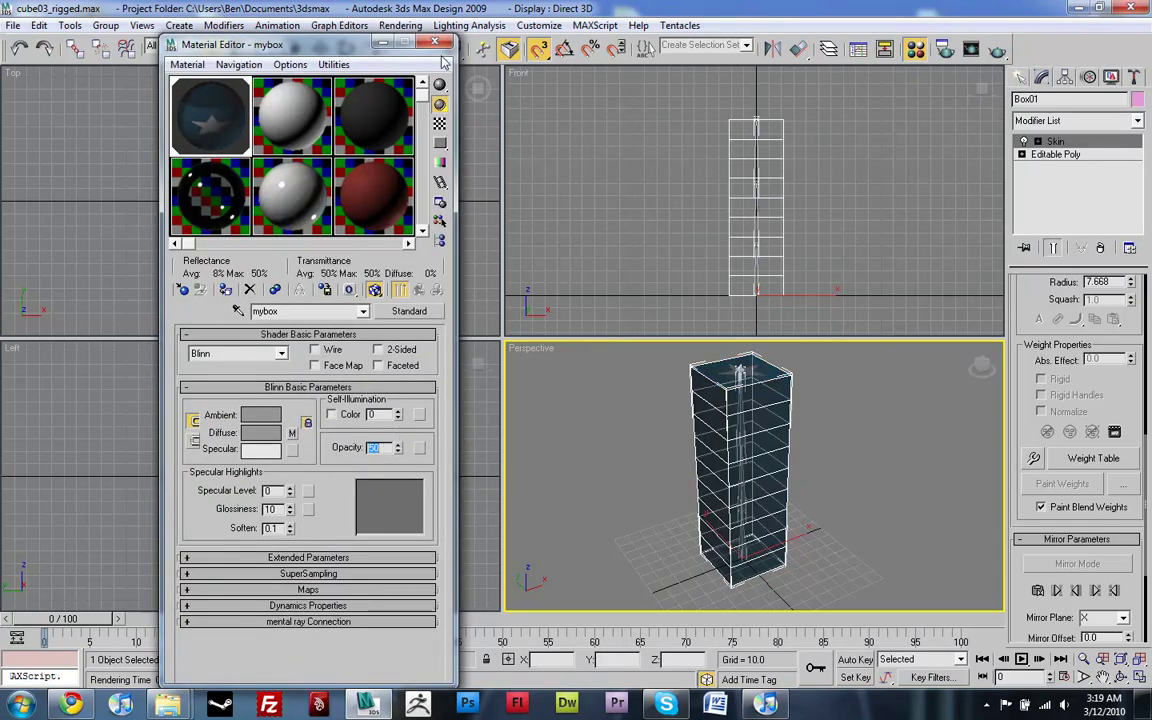
{"action": "left_click", "coordinate": [435, 43]}
{"action": "left_click", "coordinate": [684, 466]}
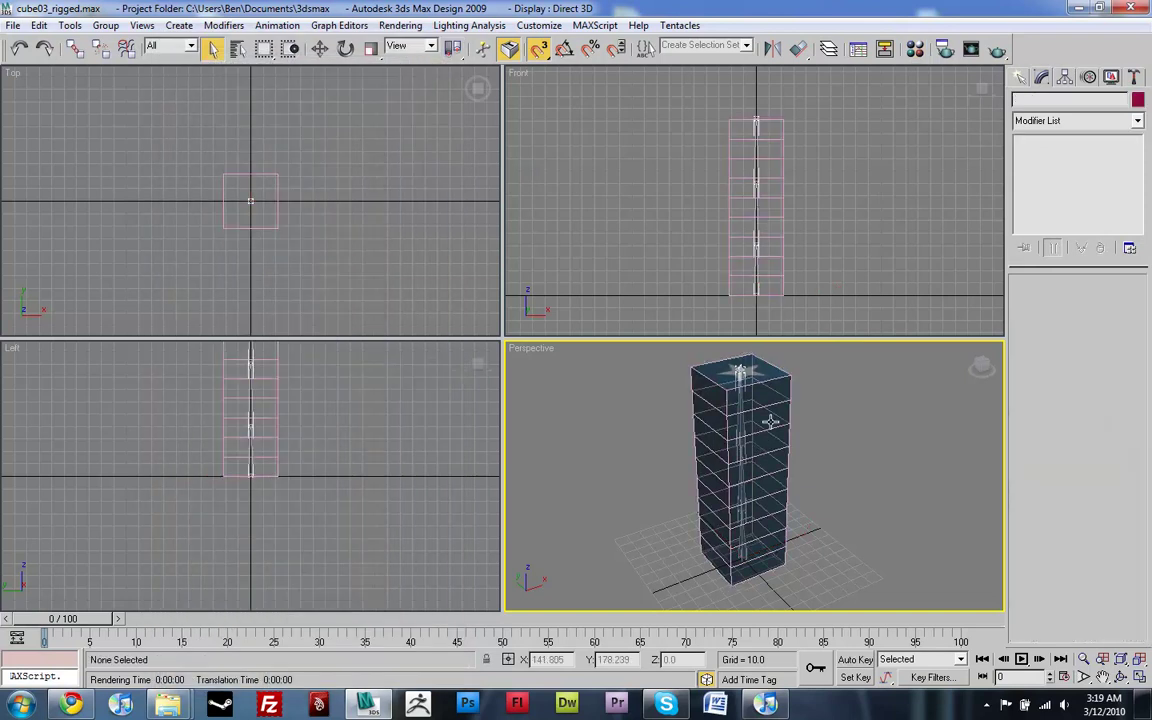
Freeze the box through its object properties and turn off Show Frozen in Gray.
{"action": "left_click", "coordinate": [771, 423]}
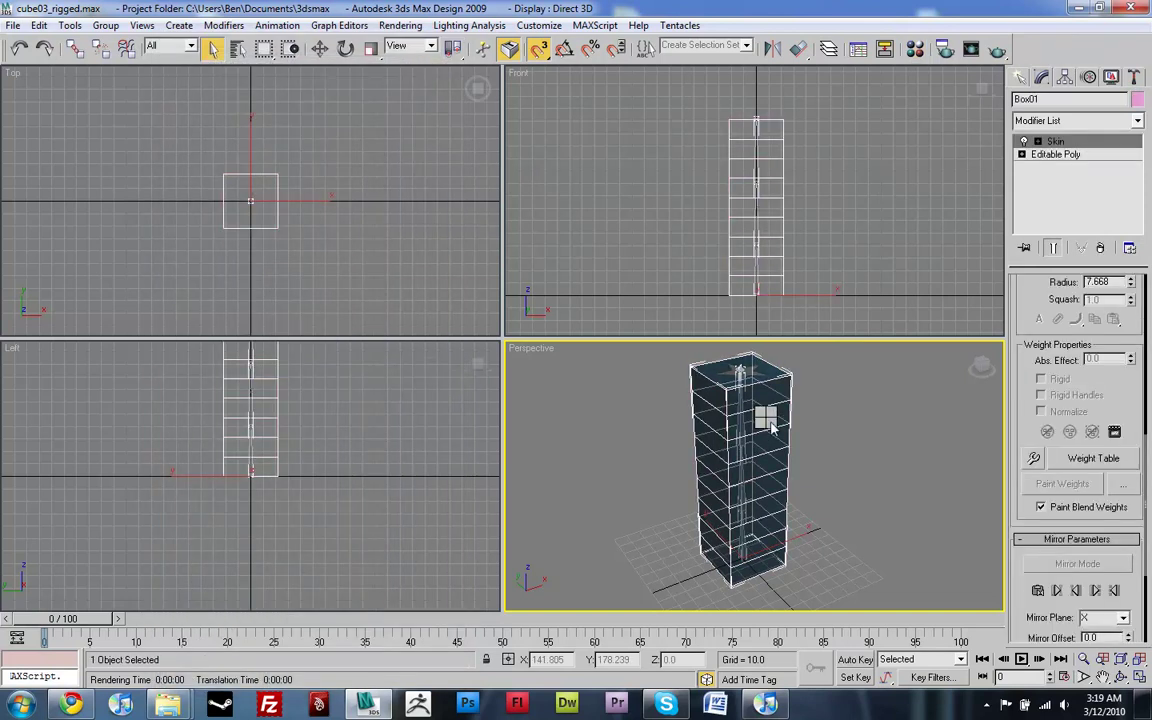
{"action": "right_click", "coordinate": [772, 432]}
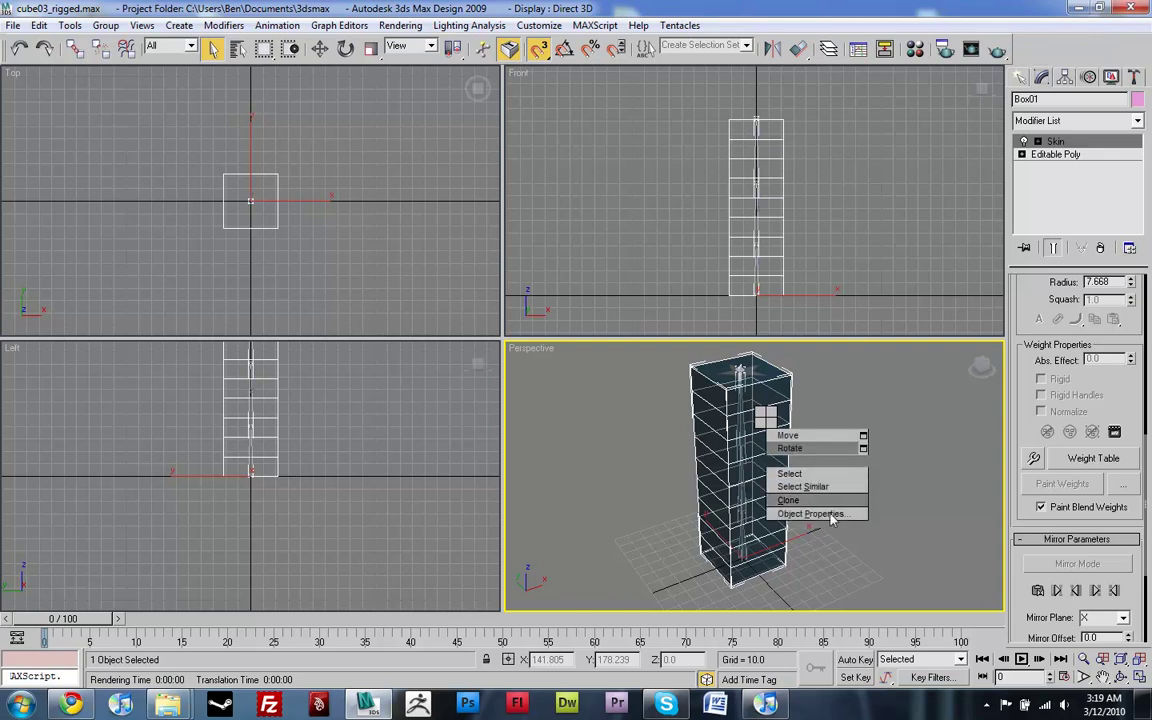
{"action": "left_click", "coordinate": [829, 514]}
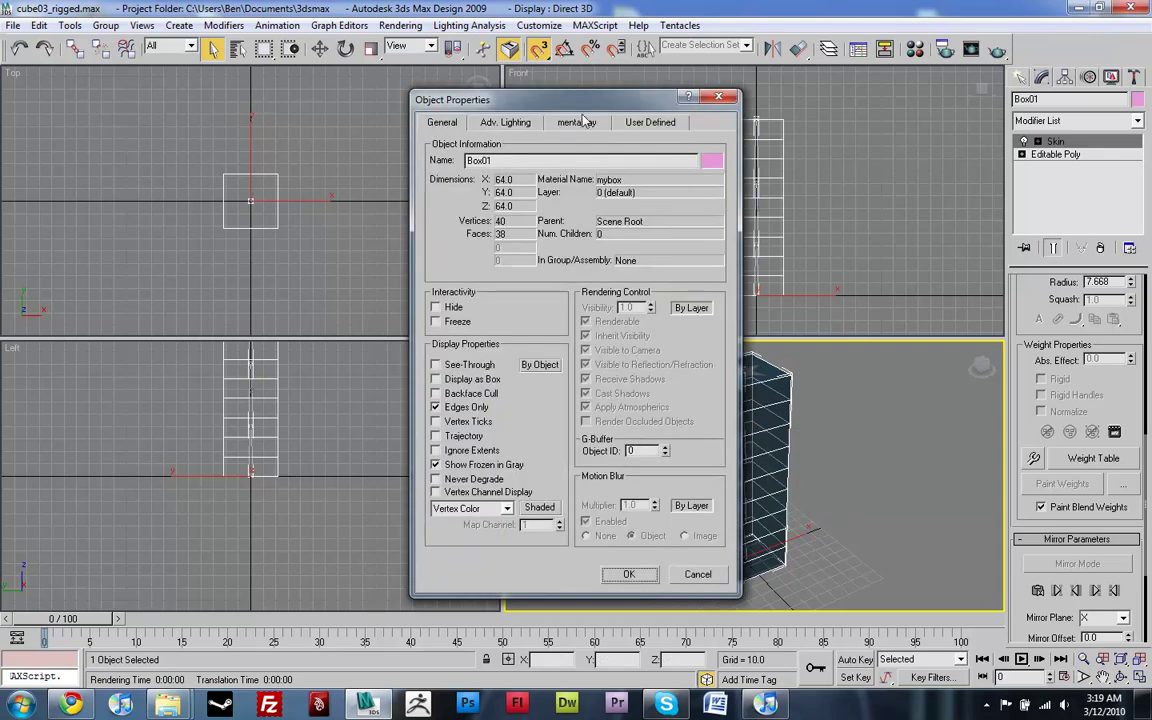
{"action": "left_click_drag", "start_coordinate": [585, 108], "coordinate": [411, 86]}
{"action": "left_click", "coordinate": [261, 299]}
{"action": "left_click", "coordinate": [261, 442]}
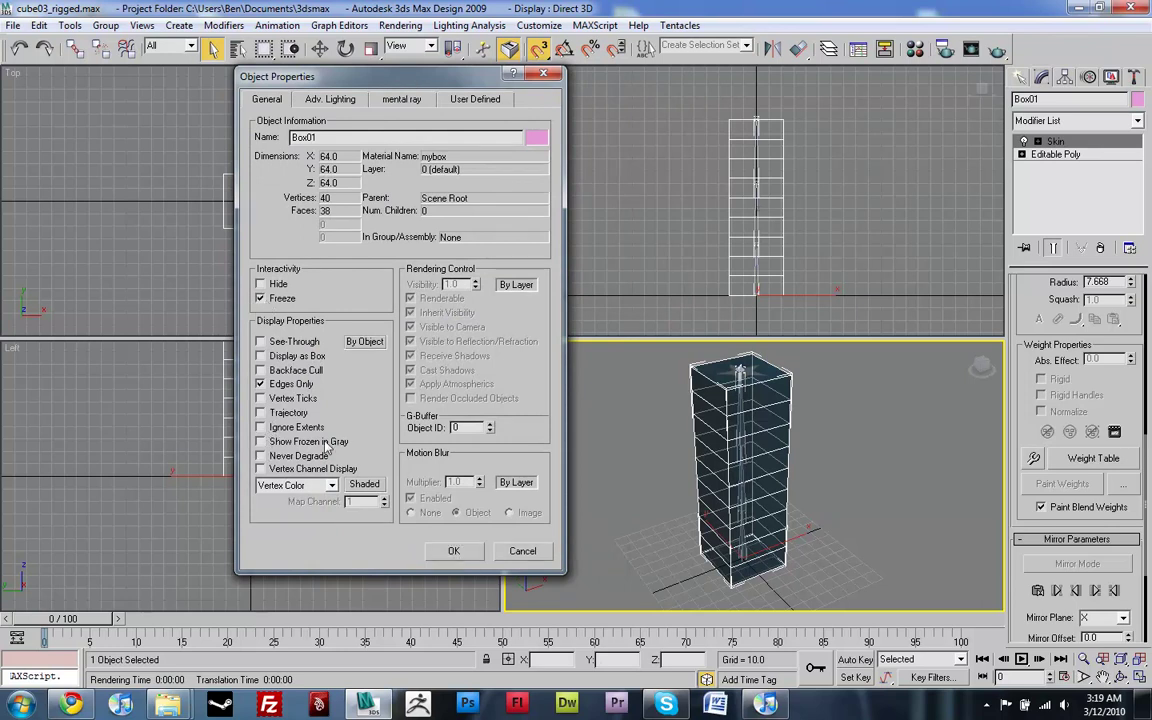
{"action": "left_click", "coordinate": [451, 550]}
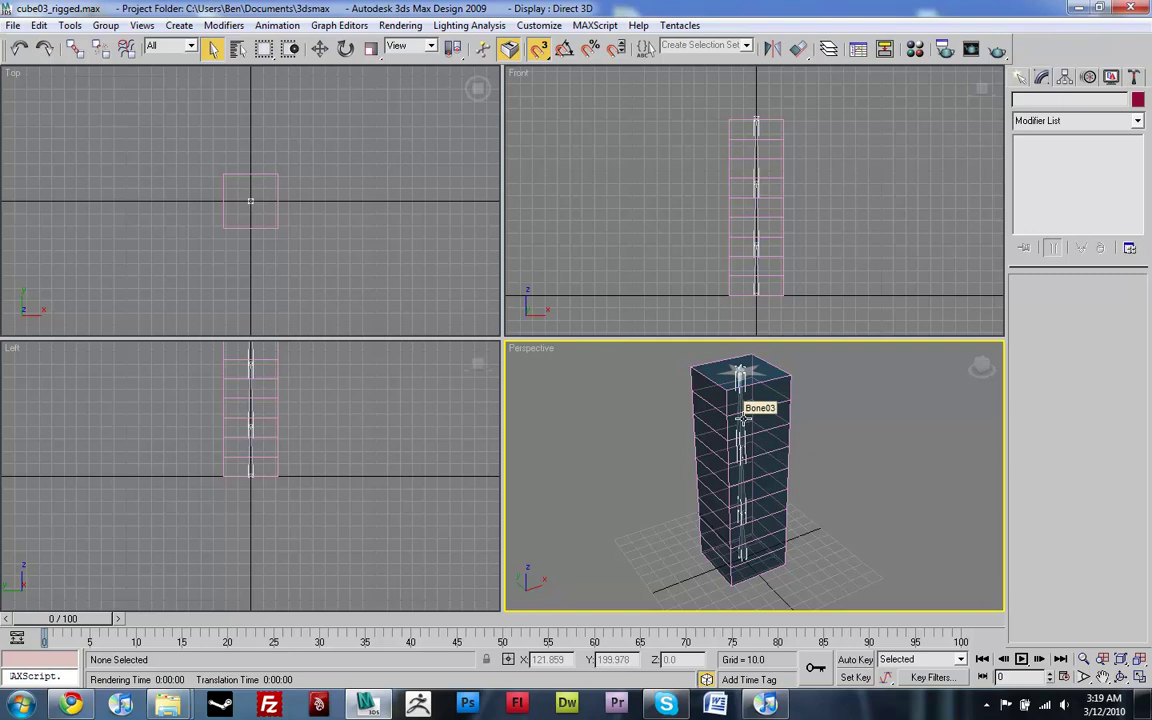
Select all four bones, enable Set Key mode and key the upright pose at frames 0 and 10.
{"action": "left_click_drag", "start_coordinate": [677, 353], "coordinate": [872, 566]}
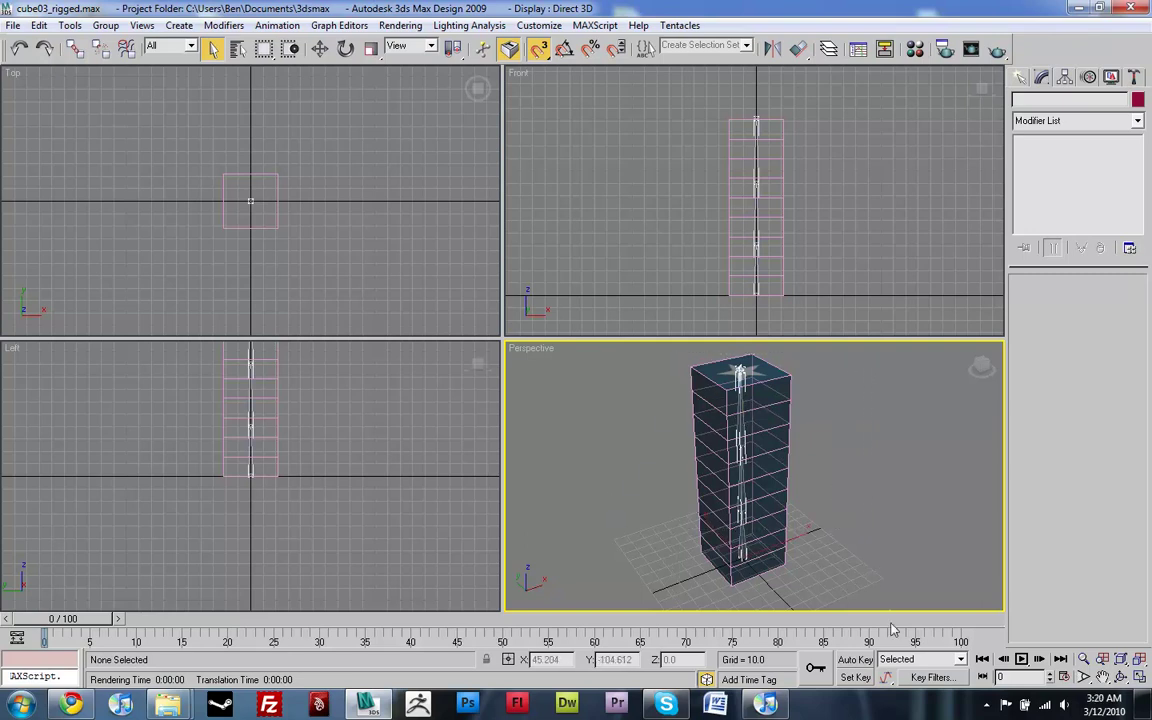
{"action": "left_click", "coordinate": [845, 678]}
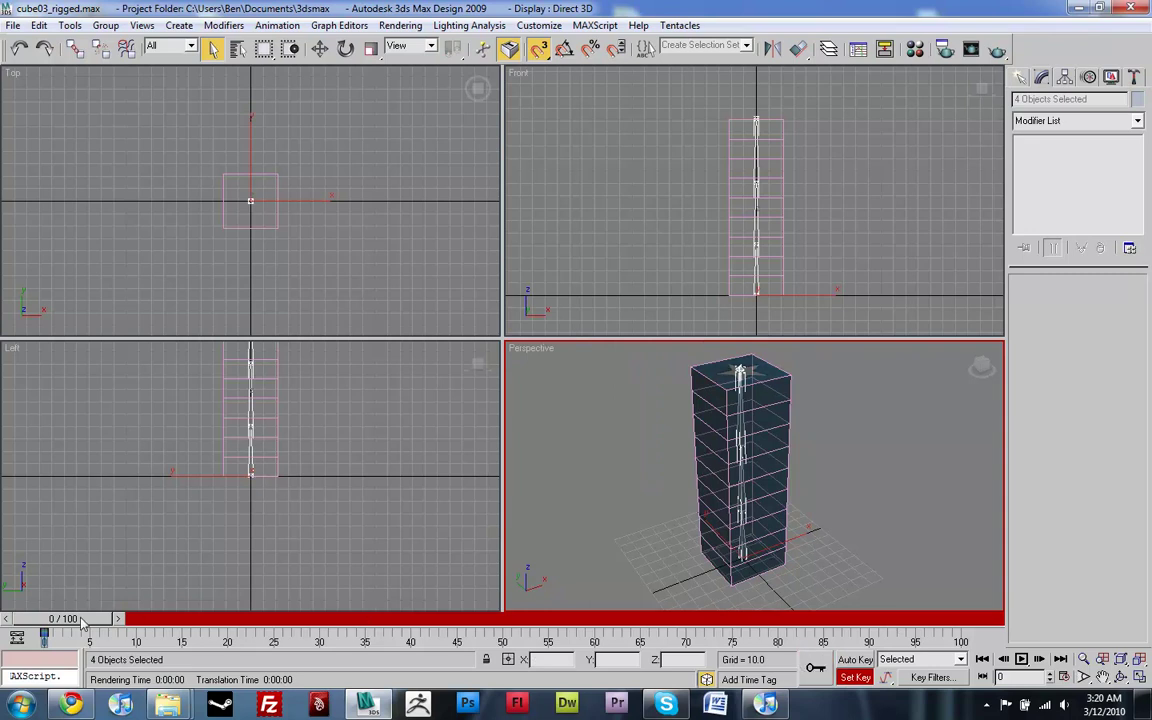
{"action": "left_click_drag", "start_coordinate": [78, 620], "coordinate": [330, 622]}
{"action": "left_click", "coordinate": [821, 667]}
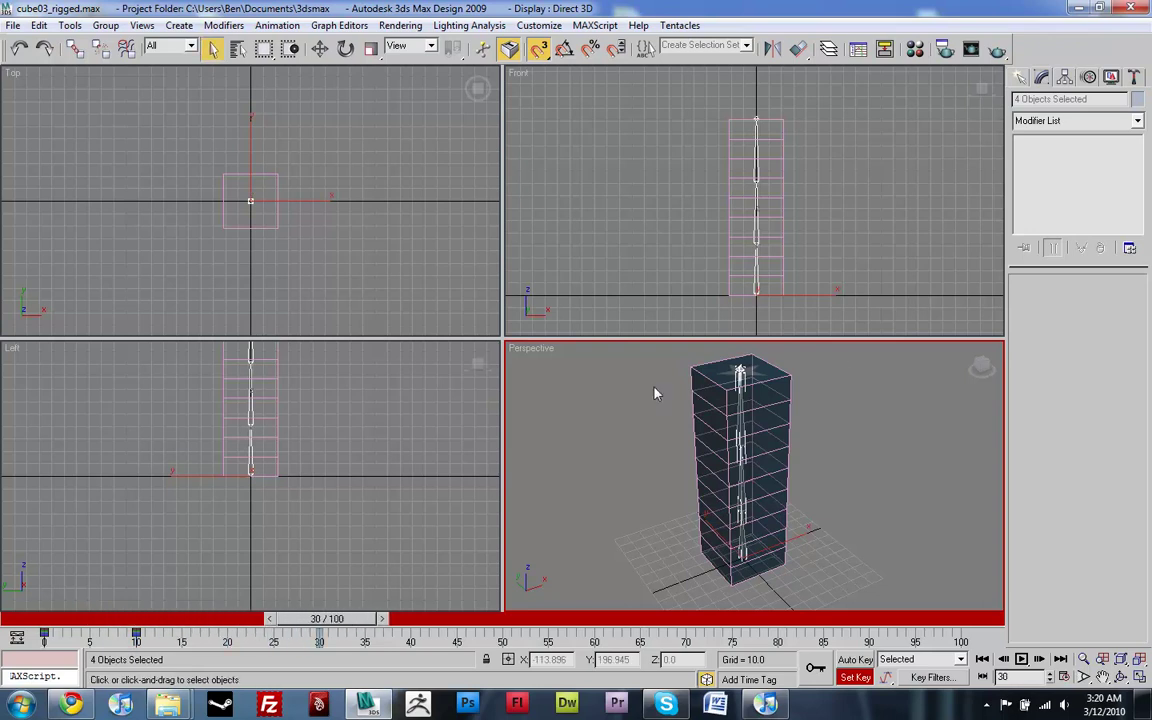
At frame 30, rotate Bone02 and Bone03 about 48 degrees in the Front view toward negative X and key all four bones.
{"action": "right_click", "coordinate": [774, 320]}
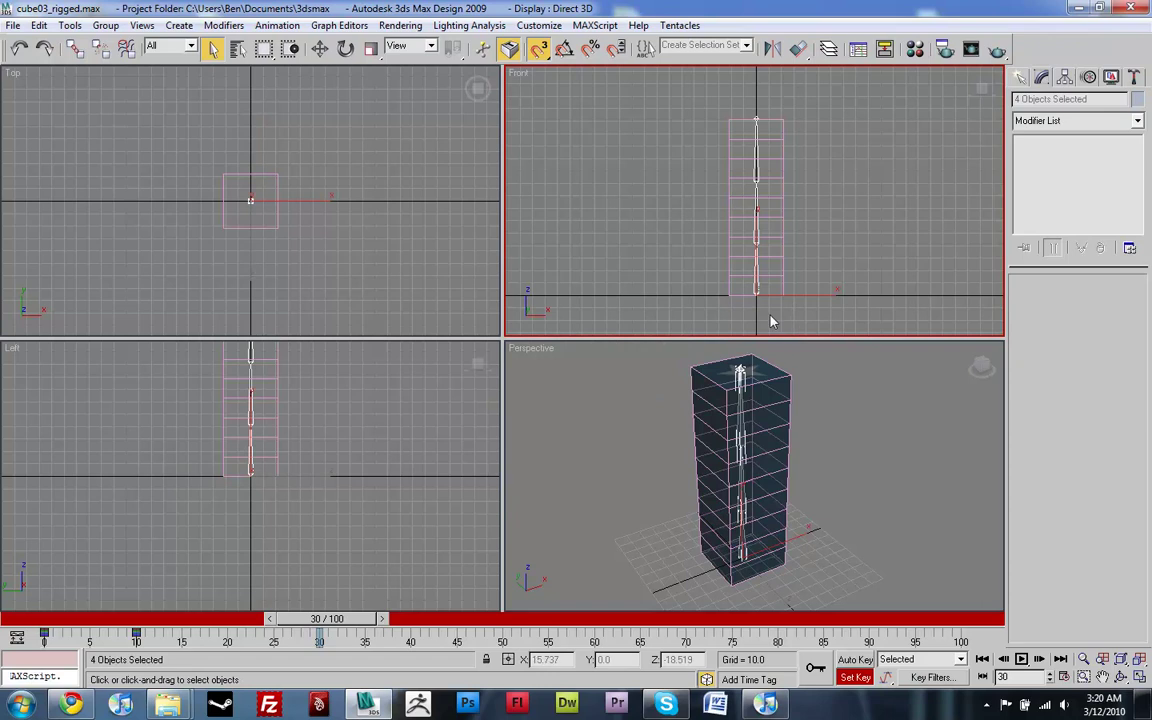
{"action": "left_click", "coordinate": [756, 273], "text": "alt"}
{"action": "key", "text": "e"}
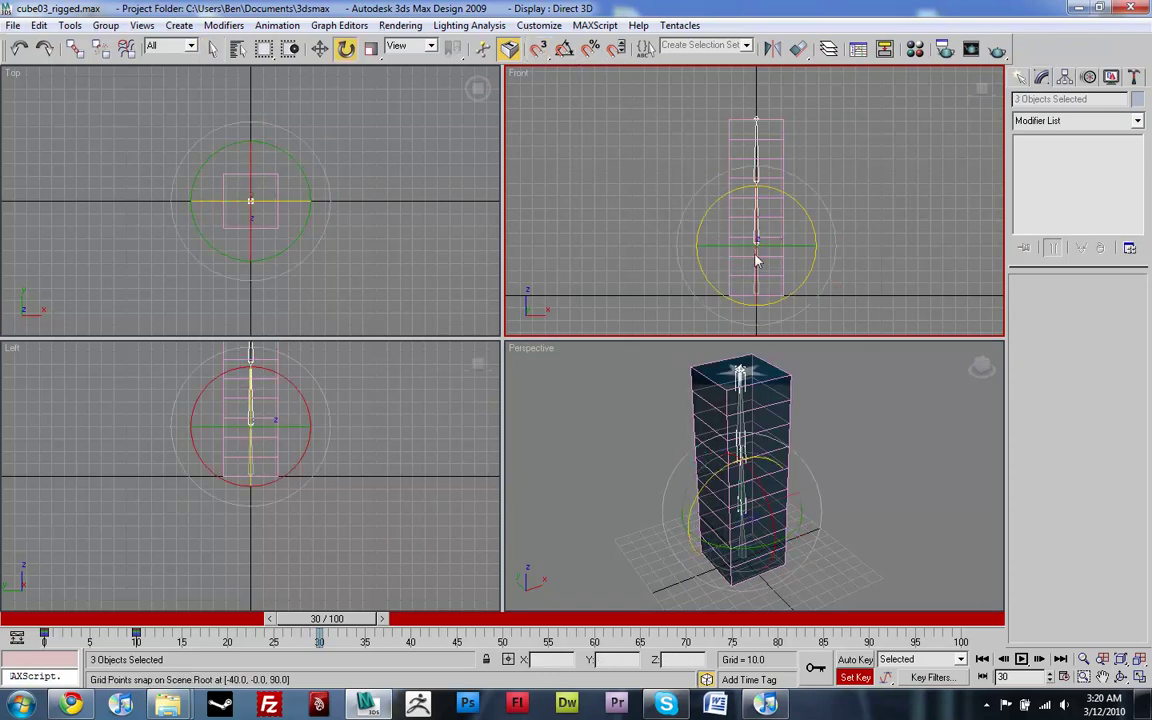
{"action": "left_click_drag", "start_coordinate": [712, 203], "coordinate": [689, 296]}
{"action": "key", "text": "ctrl+z"}
{"action": "left_click_drag", "start_coordinate": [727, 82], "coordinate": [776, 125], "text": "alt"}
{"action": "left_click_drag", "start_coordinate": [727, 192], "coordinate": [707, 312]}
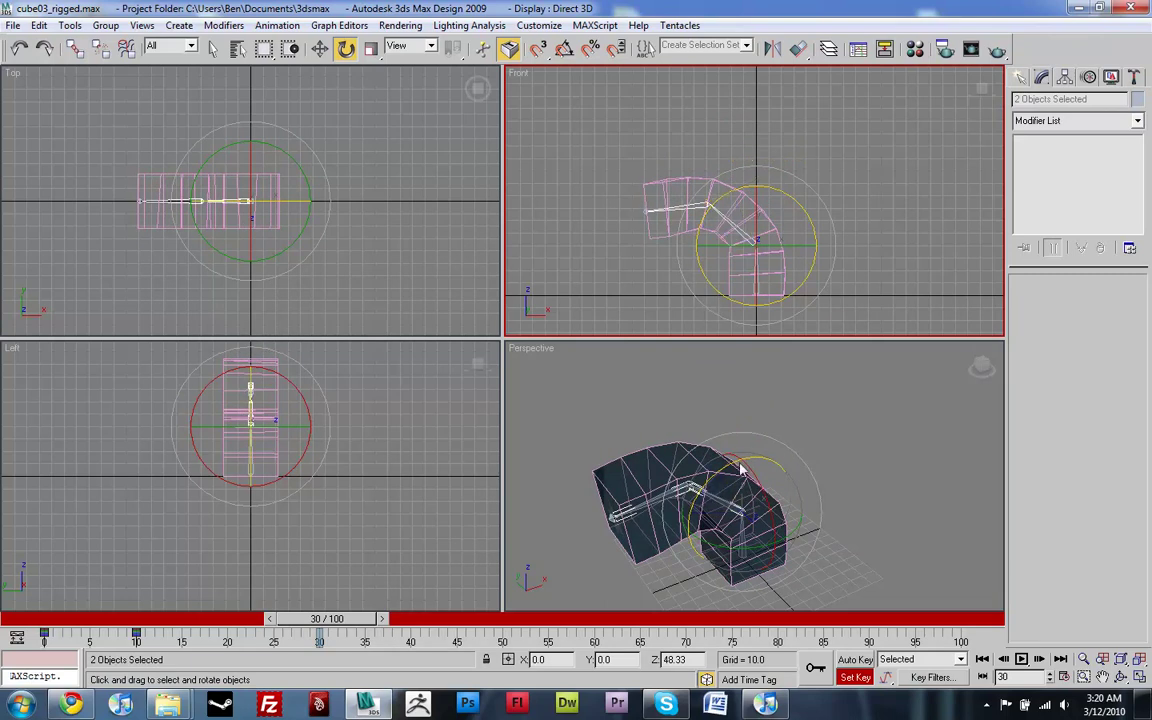
{"action": "left_click_drag", "start_coordinate": [609, 117], "coordinate": [790, 313]}
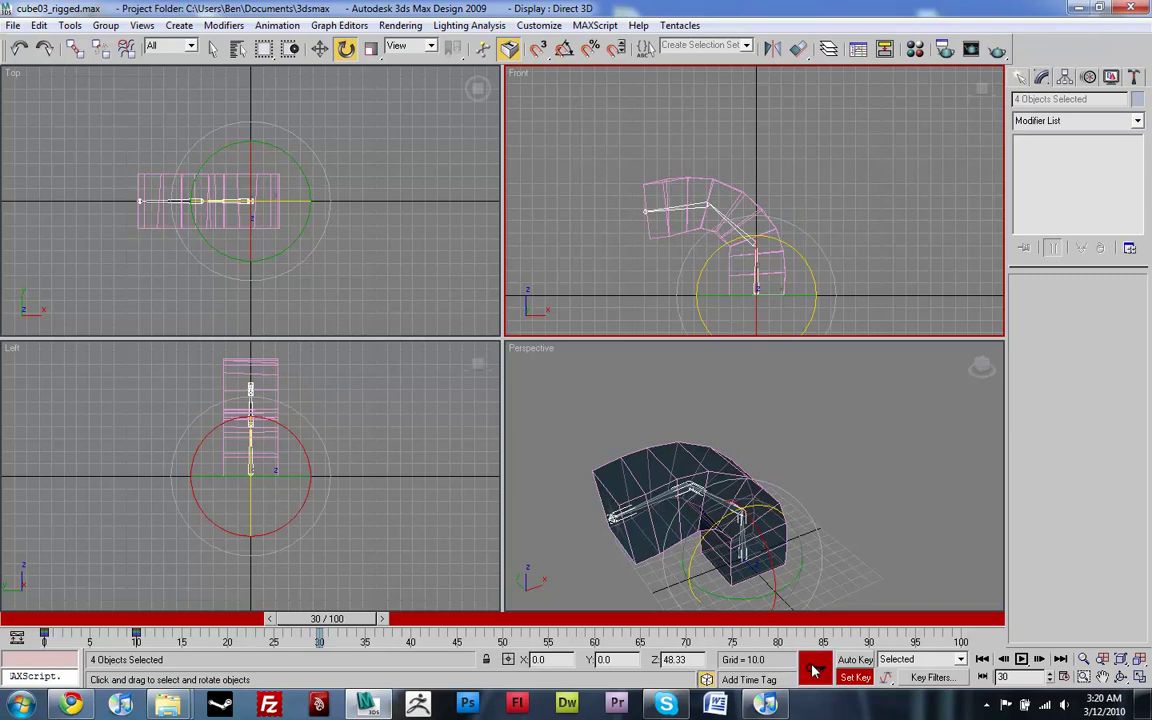
At frame 40, rotate Bone02 and Bone03 about -87 degrees in the Front view toward positive X and key all four bones.
{"action": "mouse_move", "coordinate": [345, 622]}
{"action": "left_mouse_down"}
{"action": "mouse_move", "coordinate": [150, 615]}
{"action": "mouse_move", "coordinate": [347, 599]}
{"action": "mouse_move", "coordinate": [270, 622]}
{"action": "mouse_move", "coordinate": [185, 622]}
{"action": "mouse_move", "coordinate": [352, 628]}
{"action": "left_mouse_up"}
{"action": "key", "text": "e"}
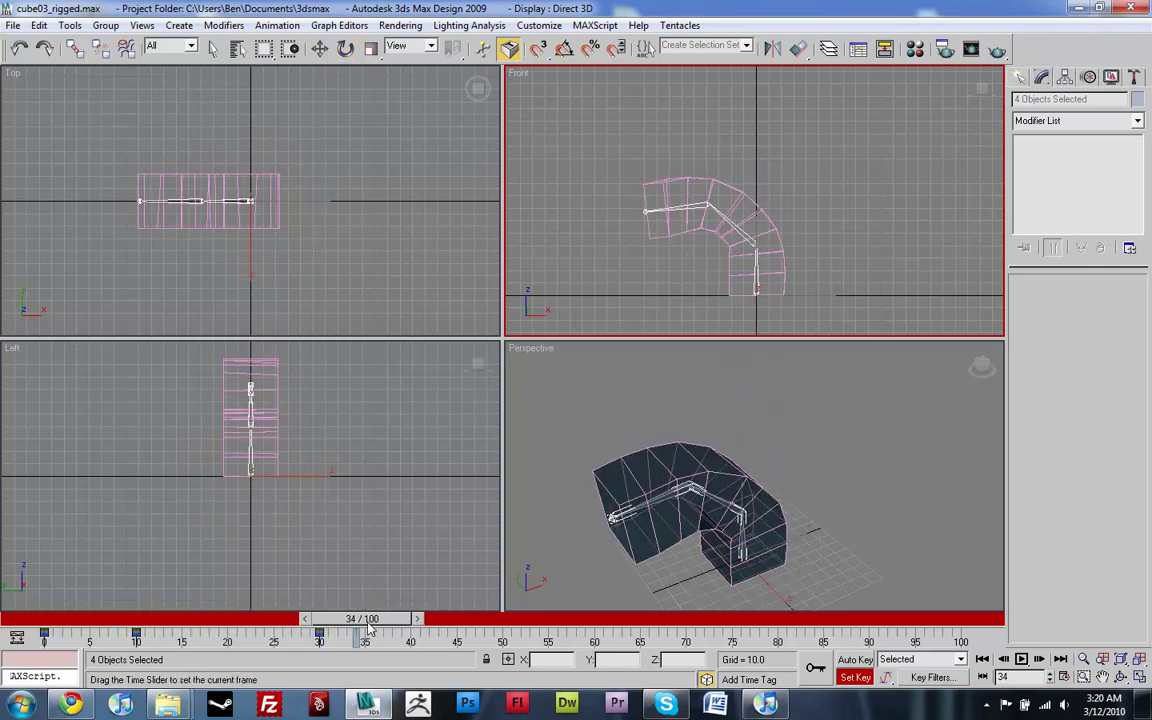
{"action": "key", "text": "e"}
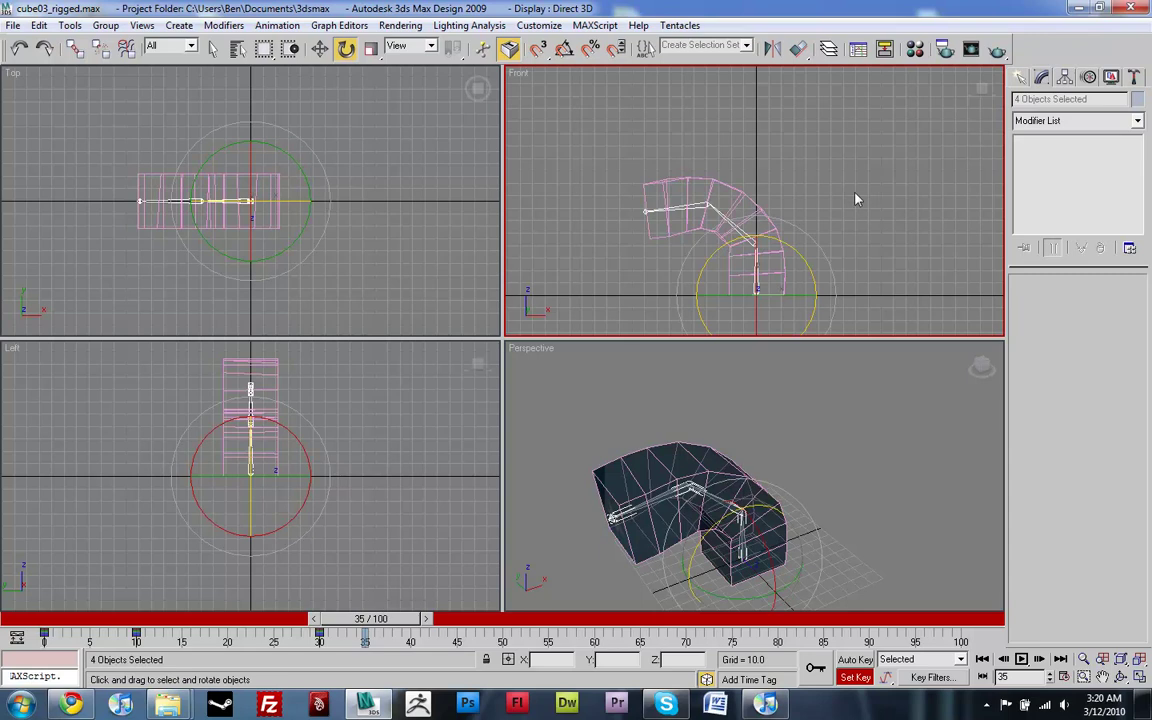
{"action": "left_click_drag", "start_coordinate": [385, 615], "coordinate": [413, 620]}
{"action": "left_click", "coordinate": [729, 222]}
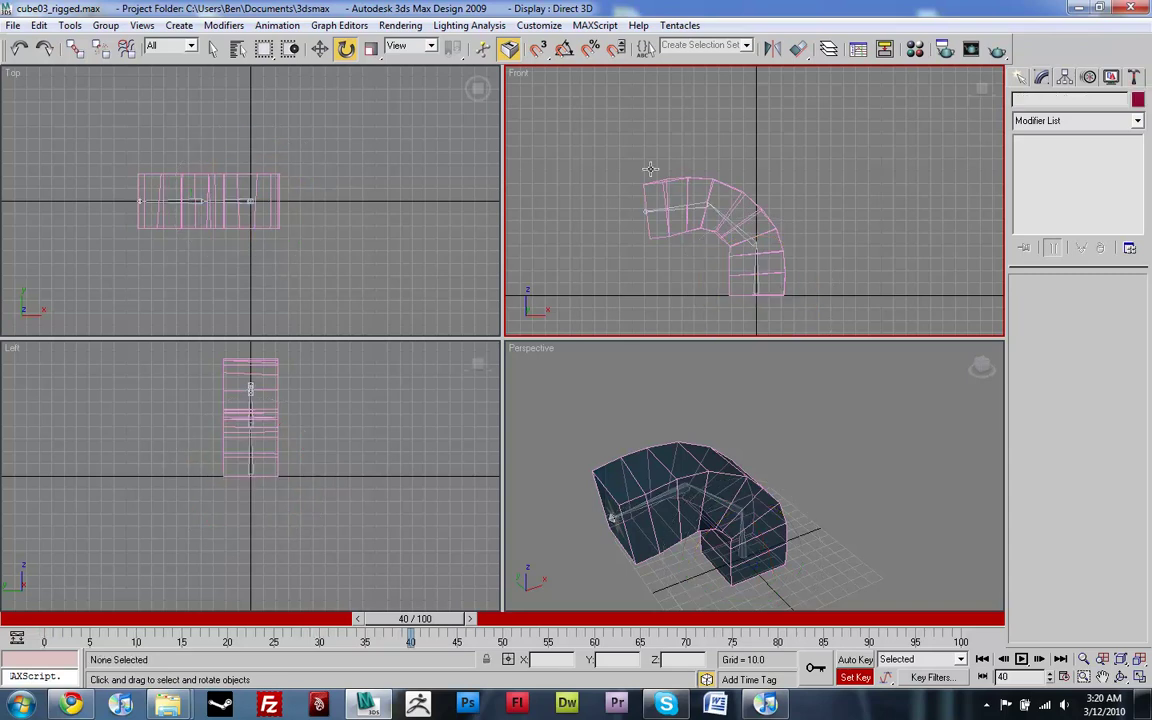
{"action": "left_click_drag", "start_coordinate": [757, 237], "coordinate": [859, 373]}
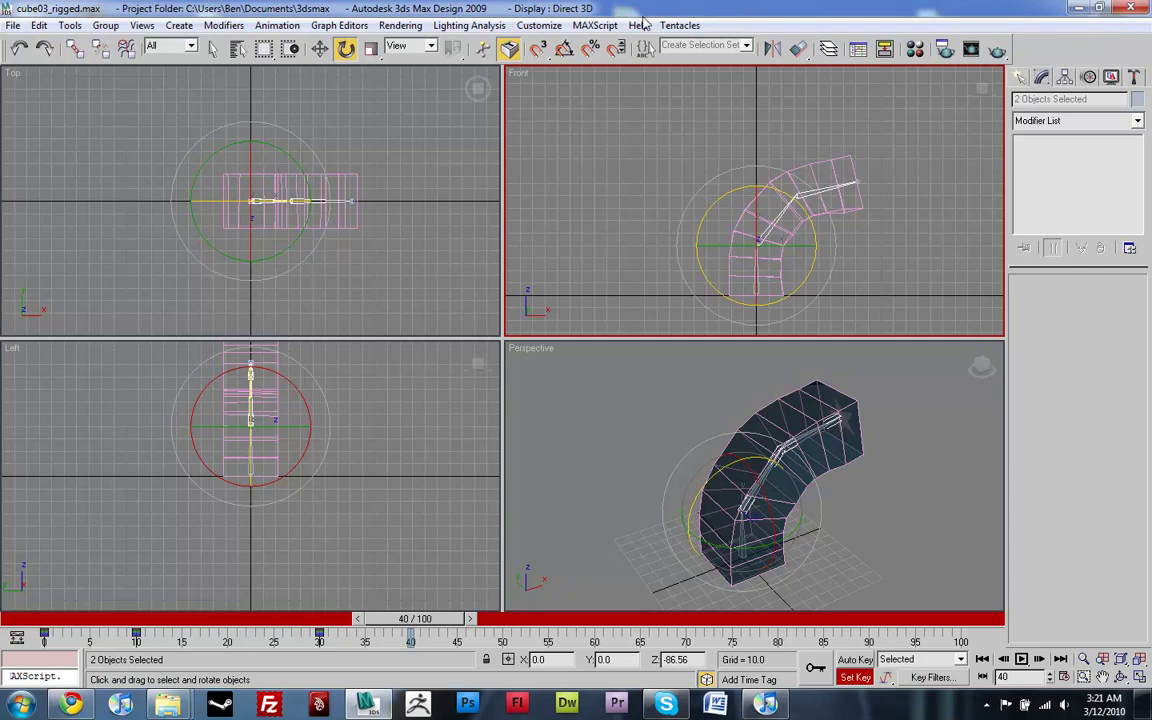
{"action": "left_click_drag", "start_coordinate": [562, 94], "coordinate": [855, 328]}
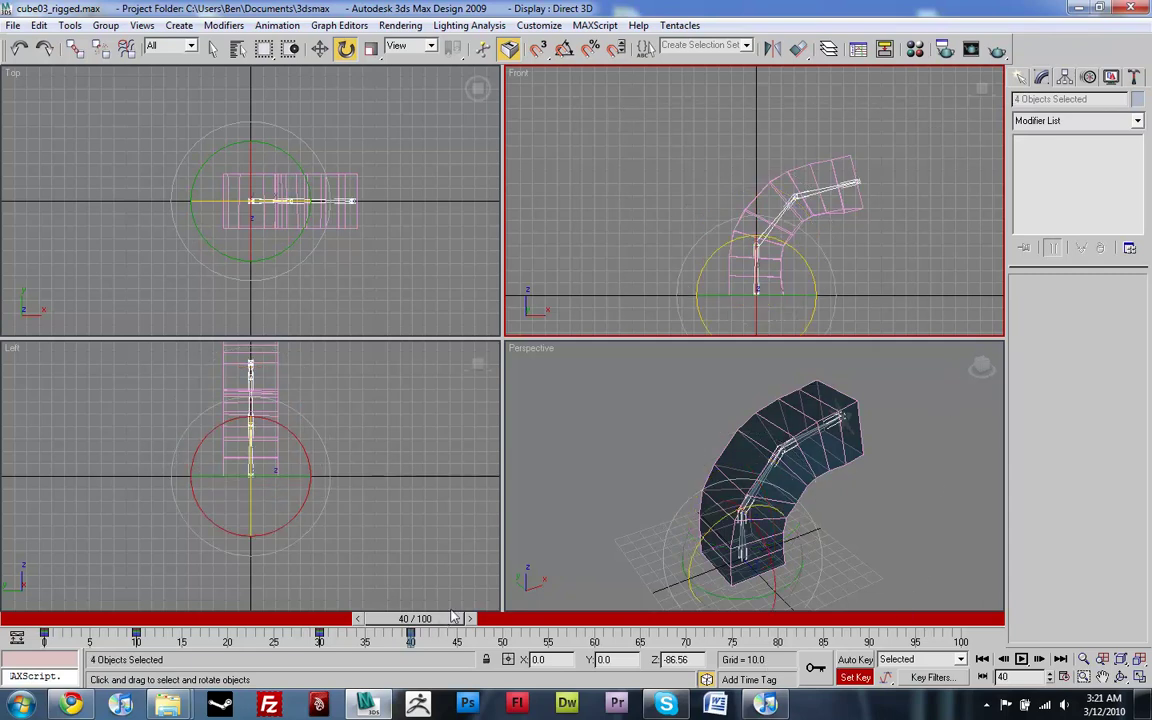
Reselect all four bones and move their frame 40 key to frame 45.
{"action": "left_click_drag", "start_coordinate": [437, 624], "coordinate": [438, 598]}
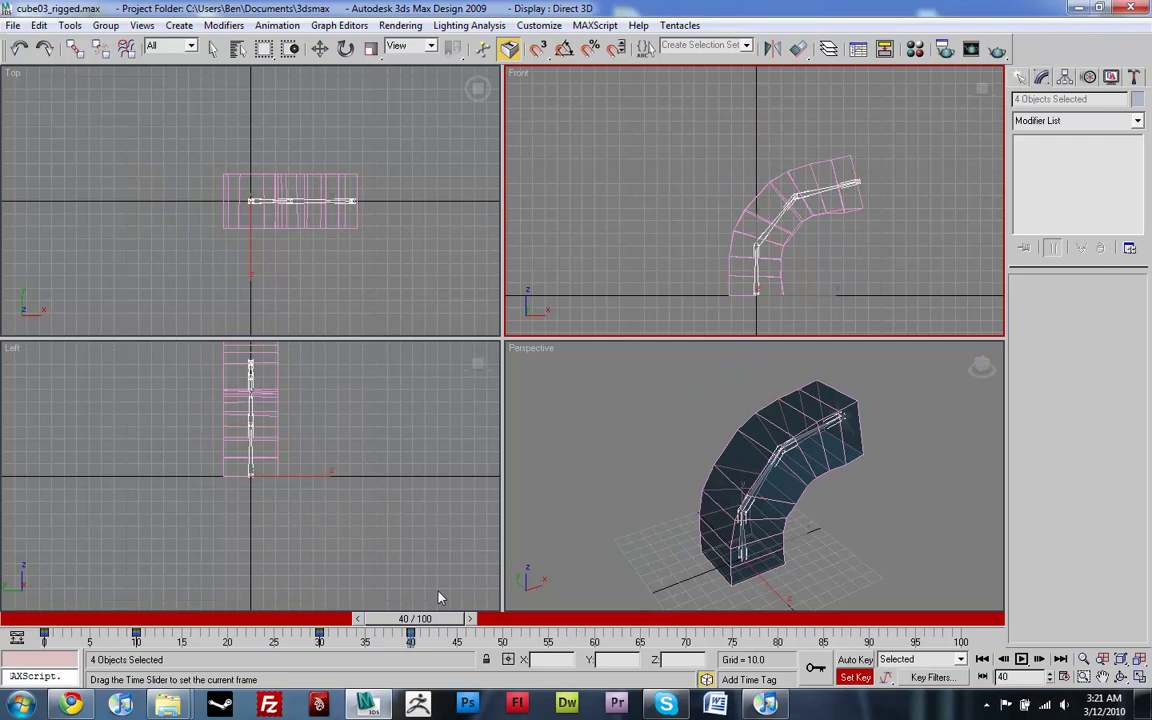
{"action": "key", "text": "e"}
{"action": "left_click", "coordinate": [780, 216]}
{"action": "left_click_drag", "start_coordinate": [590, 119], "coordinate": [943, 356]}
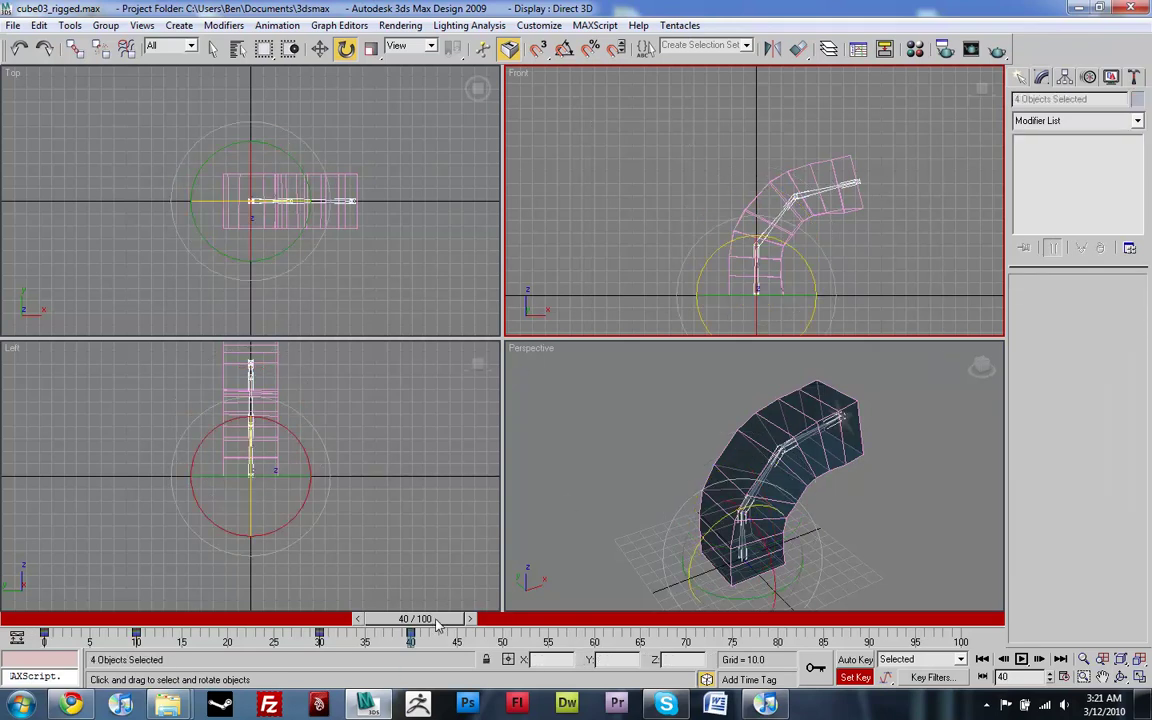
{"action": "mouse_move", "coordinate": [436, 624]}
{"action": "left_mouse_down"}
{"action": "mouse_move", "coordinate": [345, 624]}
{"action": "mouse_move", "coordinate": [432, 624]}
{"action": "left_mouse_up"}
{"action": "key", "text": "e"}
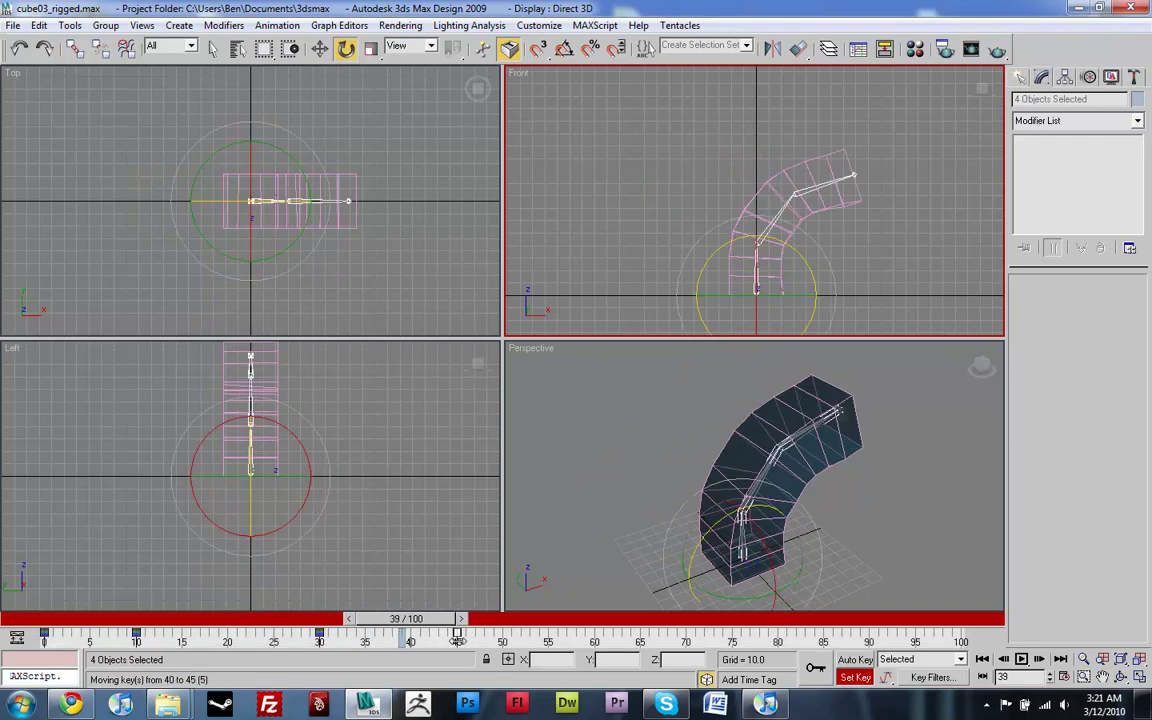
{"action": "left_click_drag", "start_coordinate": [457, 640], "coordinate": [487, 622]}
{"action": "key", "text": "e"}
Play the bending animation from frame 0 and scrub back to frame 30 to review its timing.
{"action": "key", "text": "Home"}
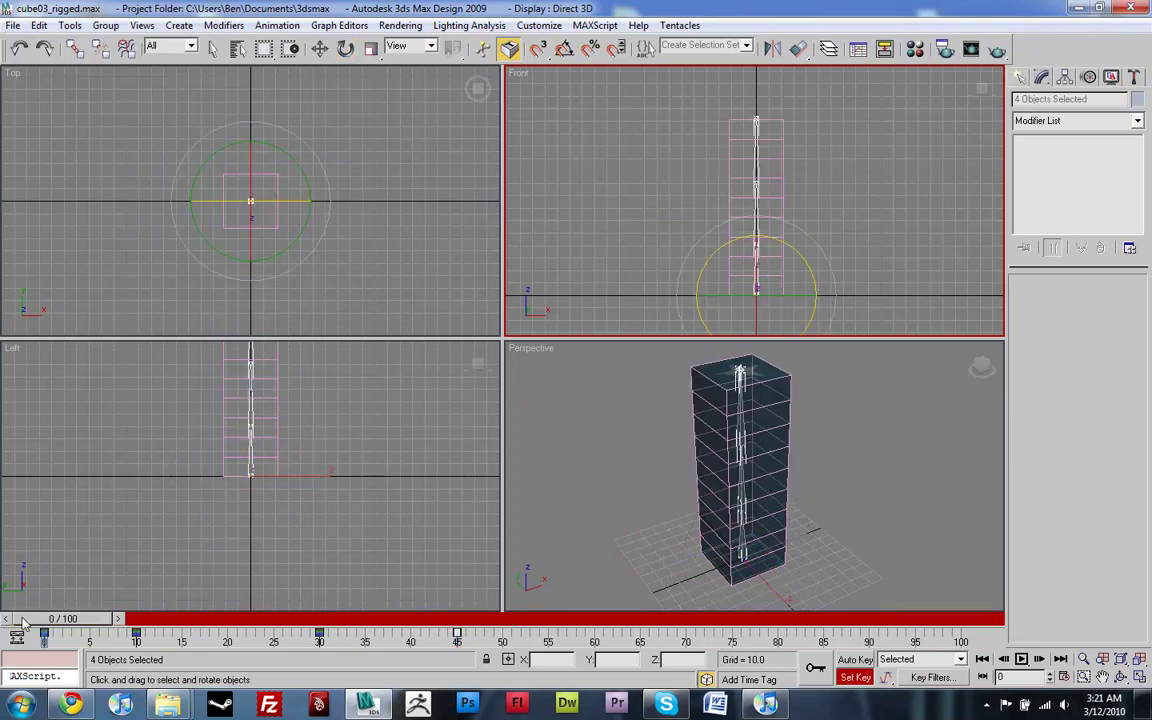
{"action": "left_click", "coordinate": [1022, 659]}
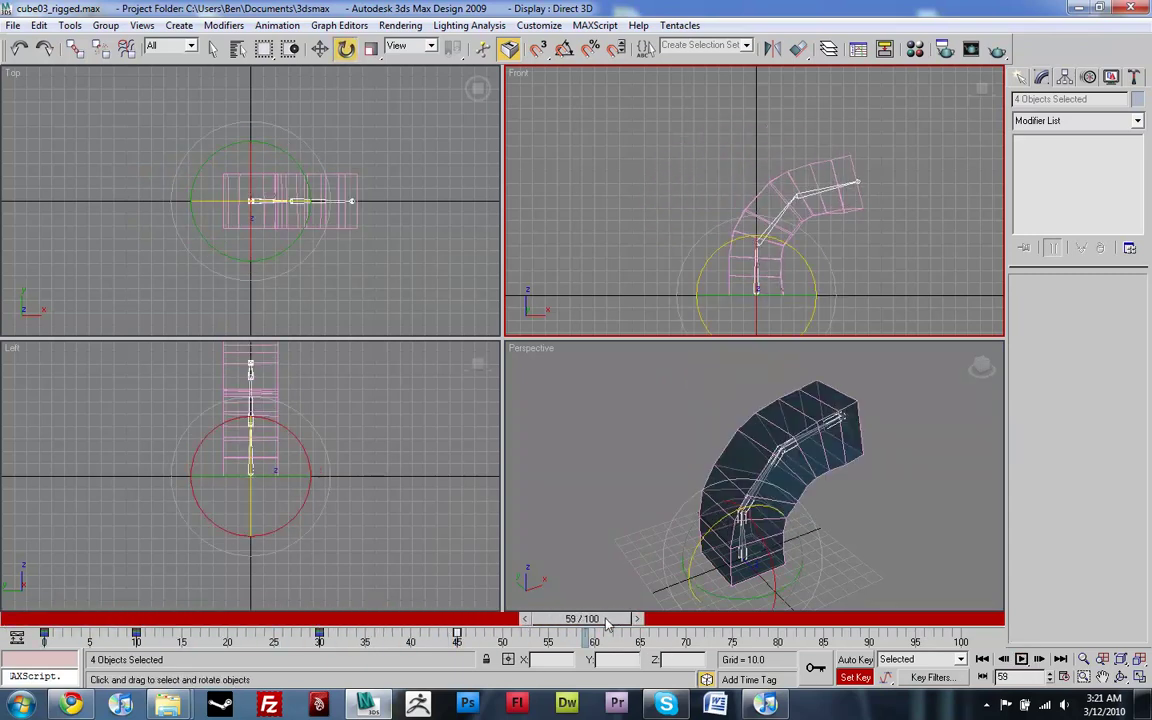
{"action": "left_click_drag", "start_coordinate": [607, 622], "coordinate": [326, 617]}
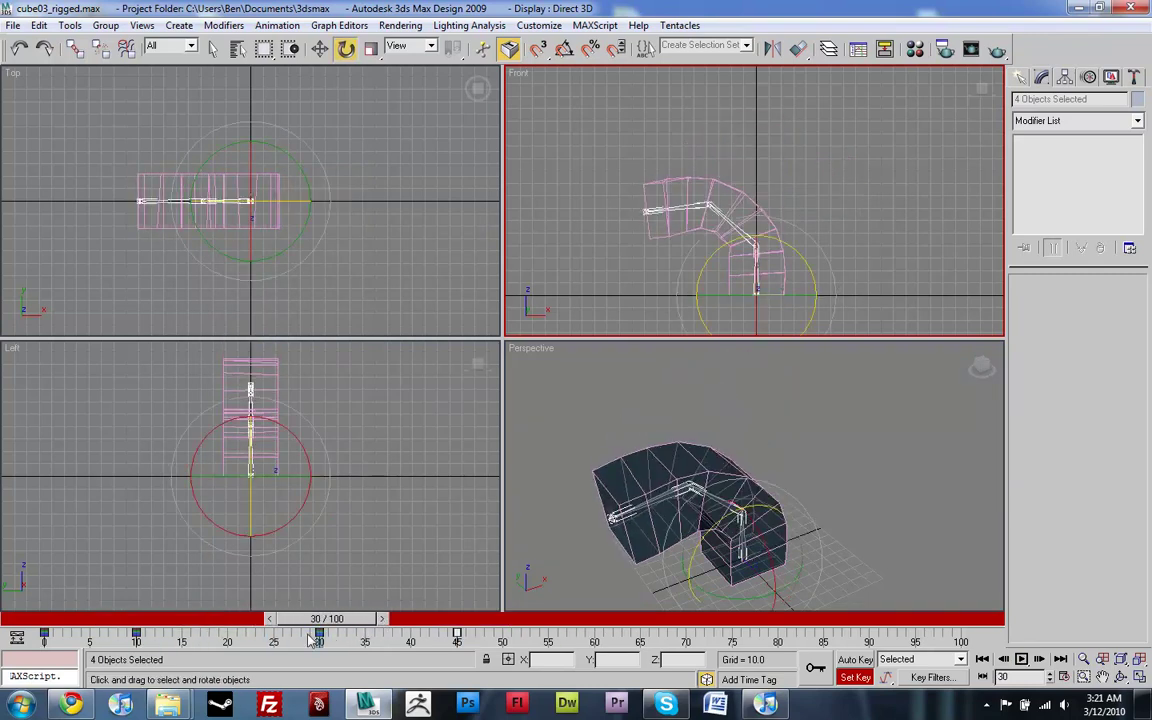
Copy the bones' frame 30 key to frame 40 and move the frame 45 key to frame 55.
{"action": "key", "text": "e"}
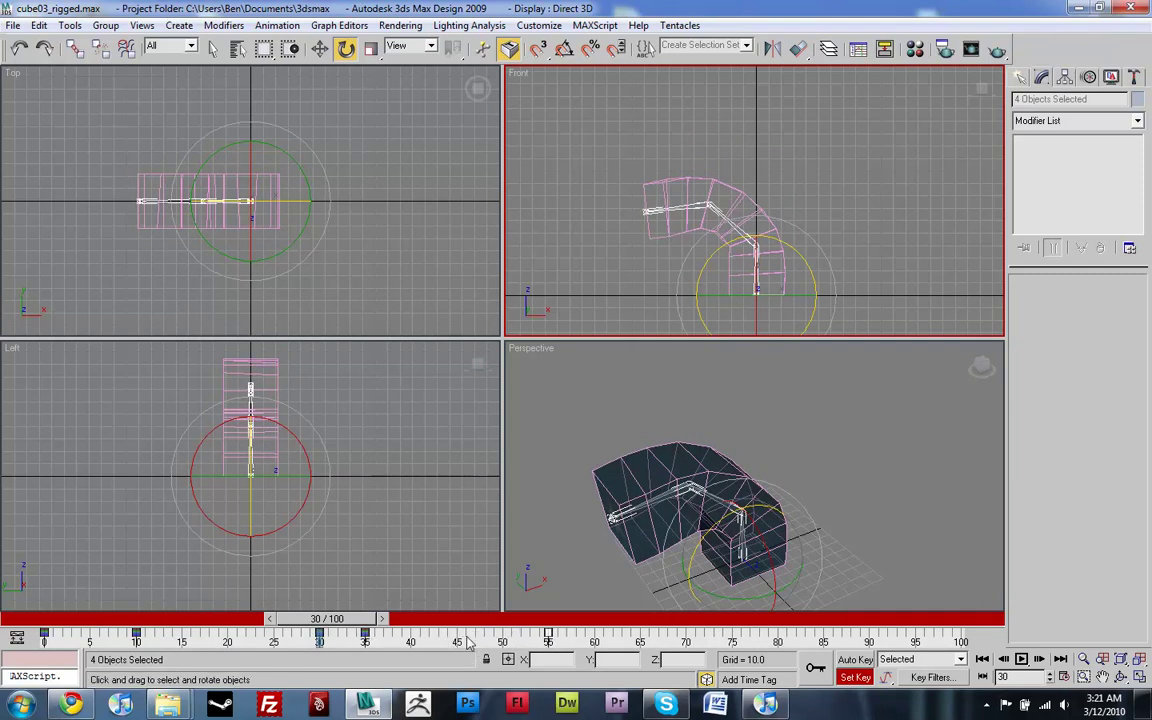
{"action": "mouse_move", "coordinate": [365, 622]}
{"action": "left_mouse_down"}
{"action": "mouse_move", "coordinate": [430, 620]}
{"action": "mouse_move", "coordinate": [389, 634]}
{"action": "mouse_move", "coordinate": [413, 636]}
{"action": "mouse_move", "coordinate": [398, 620]}
{"action": "mouse_move", "coordinate": [378, 622]}
{"action": "left_mouse_up"}
{"action": "key", "text": "q"}
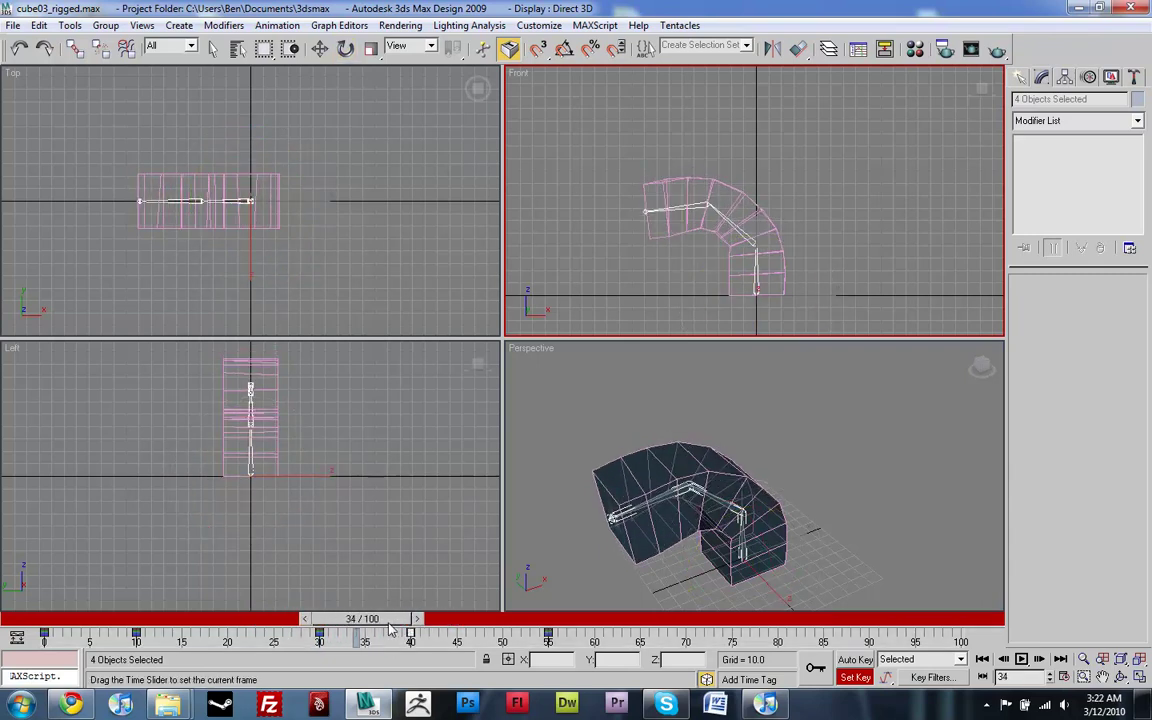
At frame 35, rotate Bone02 and Bone03 about 9.5 degrees further into the bend in the Front view and key all four bones.
{"action": "key", "text": "e"}
{"action": "left_click", "coordinate": [628, 270]}
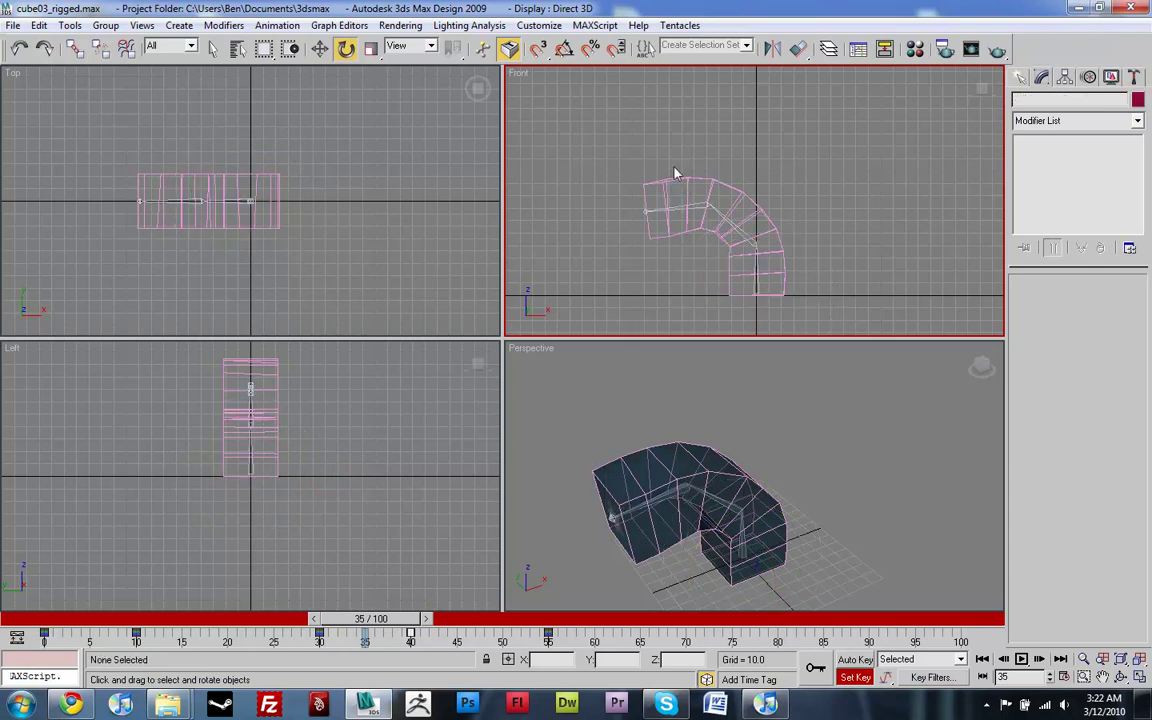
{"action": "left_click_drag", "start_coordinate": [757, 250], "coordinate": [756, 248]}
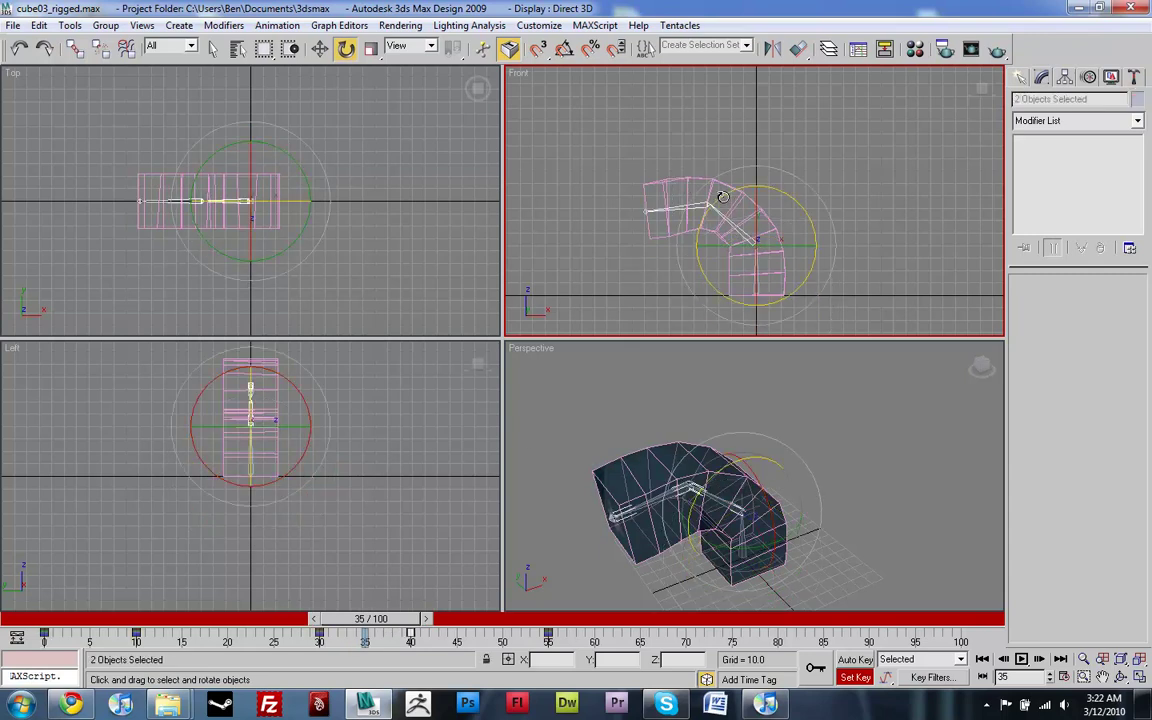
{"action": "left_click_drag", "start_coordinate": [722, 195], "coordinate": [714, 211]}
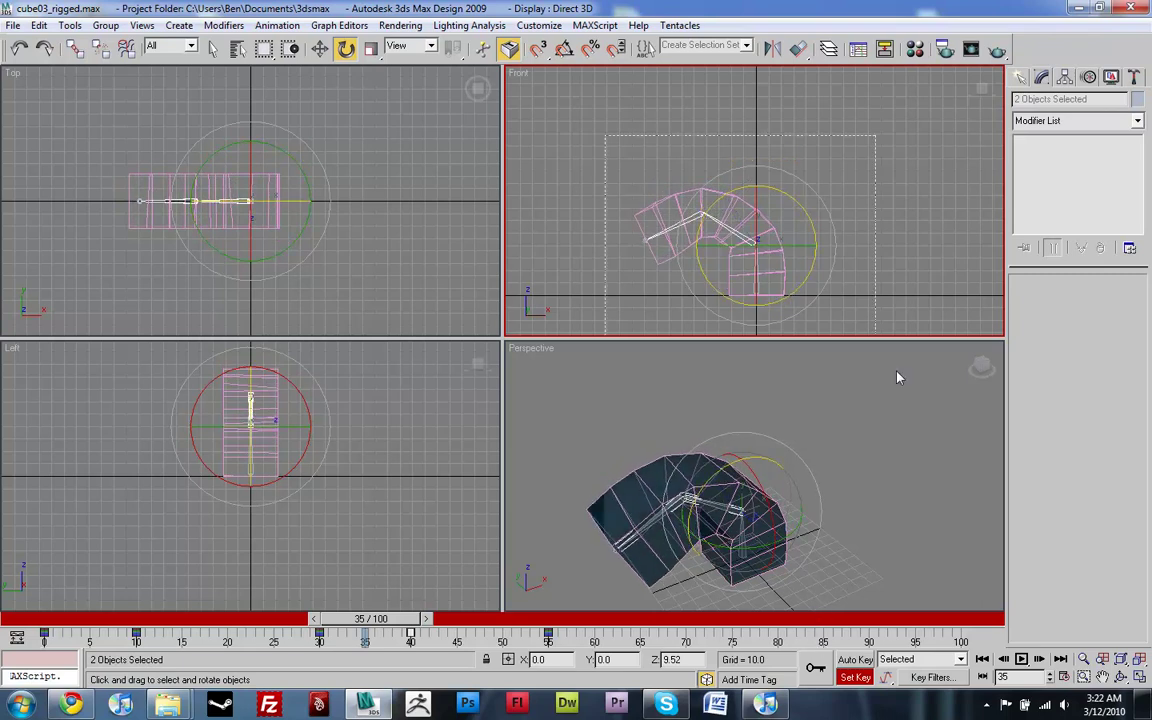
{"action": "left_click_drag", "start_coordinate": [900, 379], "coordinate": [900, 385]}
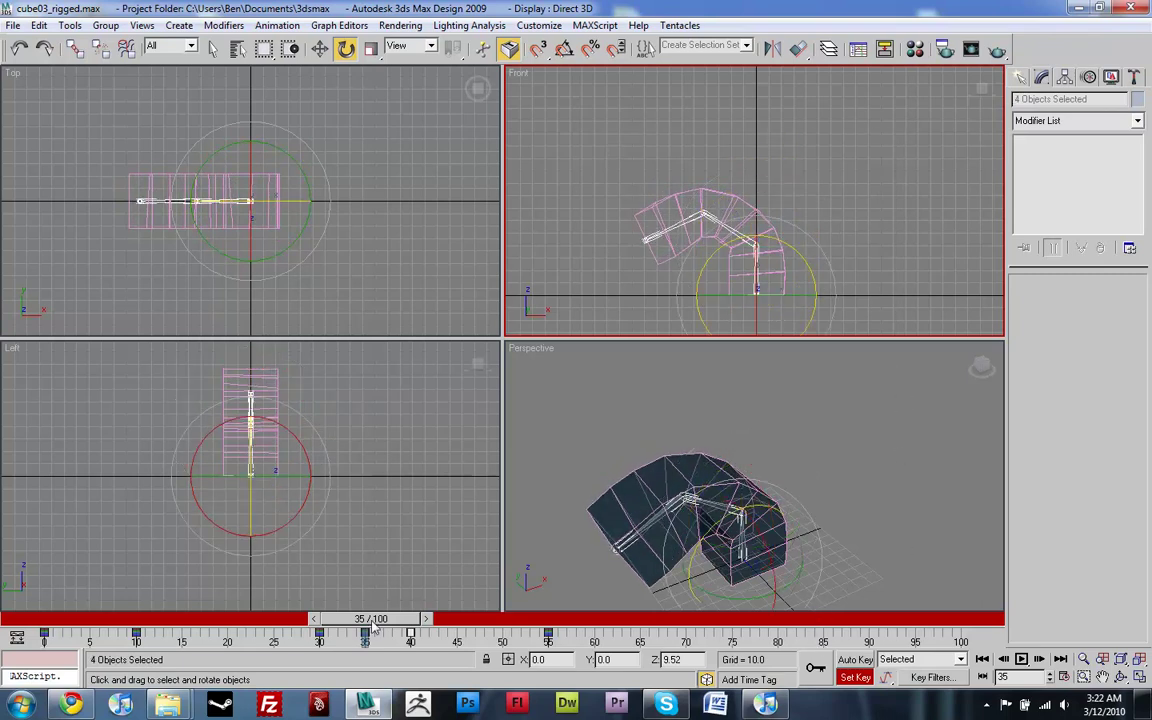
Move the bones' frame 40 key to frame 38 and play the animation from frame 0.
{"action": "left_click_drag", "start_coordinate": [372, 627], "coordinate": [40, 624]}
{"action": "key", "text": "e"}
{"action": "left_click", "coordinate": [1021, 659]}
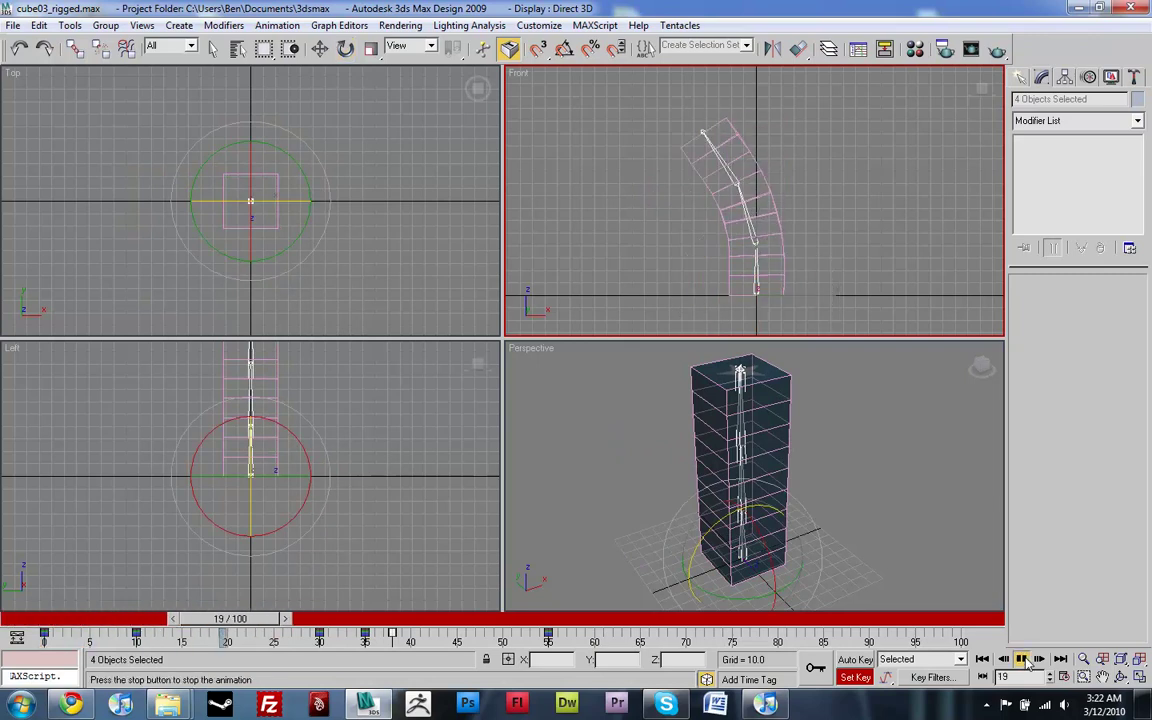
{"action": "left_click", "coordinate": [1021, 659]}
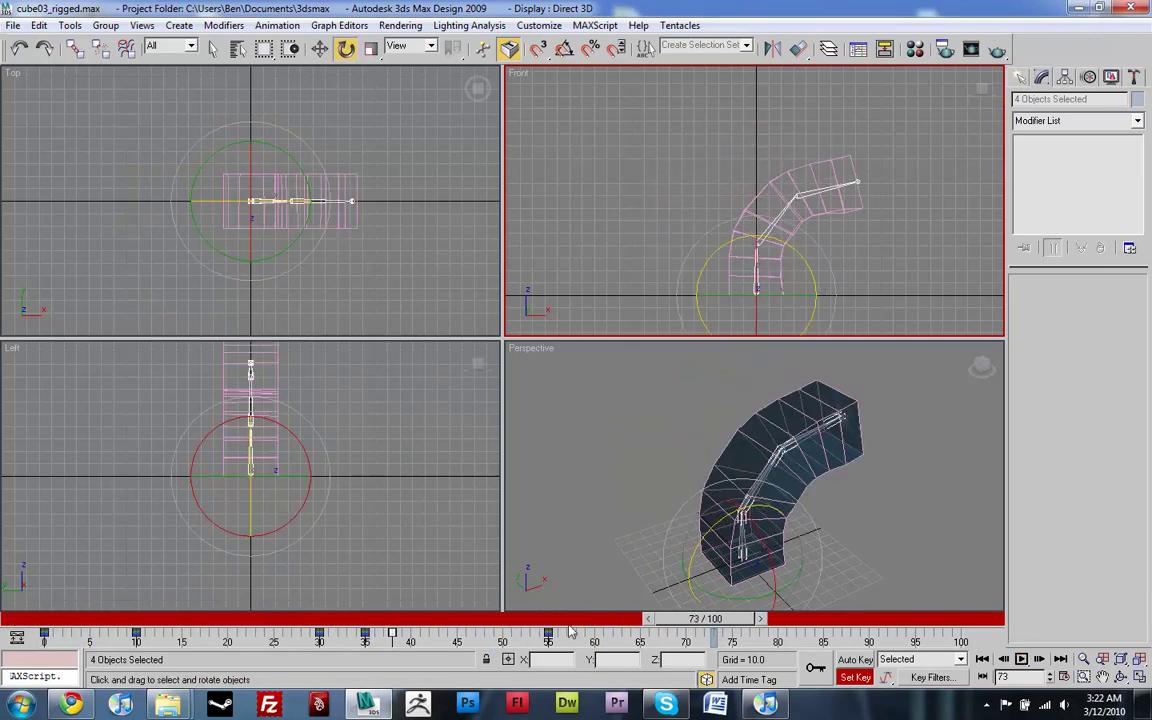
Move the keys at frames 35, 38 and 55 to frames 43, 46 and 64, and play the animation from frame 0.
{"action": "left_click_drag", "start_coordinate": [717, 621], "coordinate": [466, 636]}
{"action": "left_click_drag", "start_coordinate": [548, 636], "coordinate": [631, 636]}
{"action": "left_click_drag", "start_coordinate": [416, 612], "coordinate": [100, 618]}
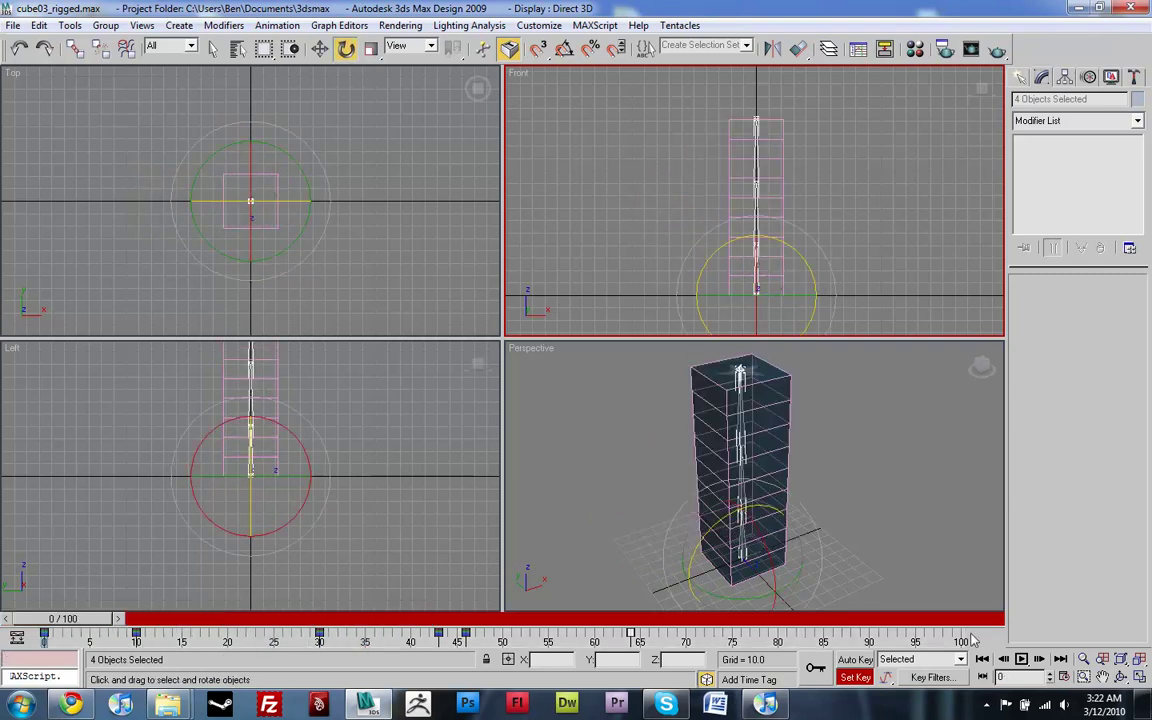
{"action": "left_click", "coordinate": [1023, 660]}
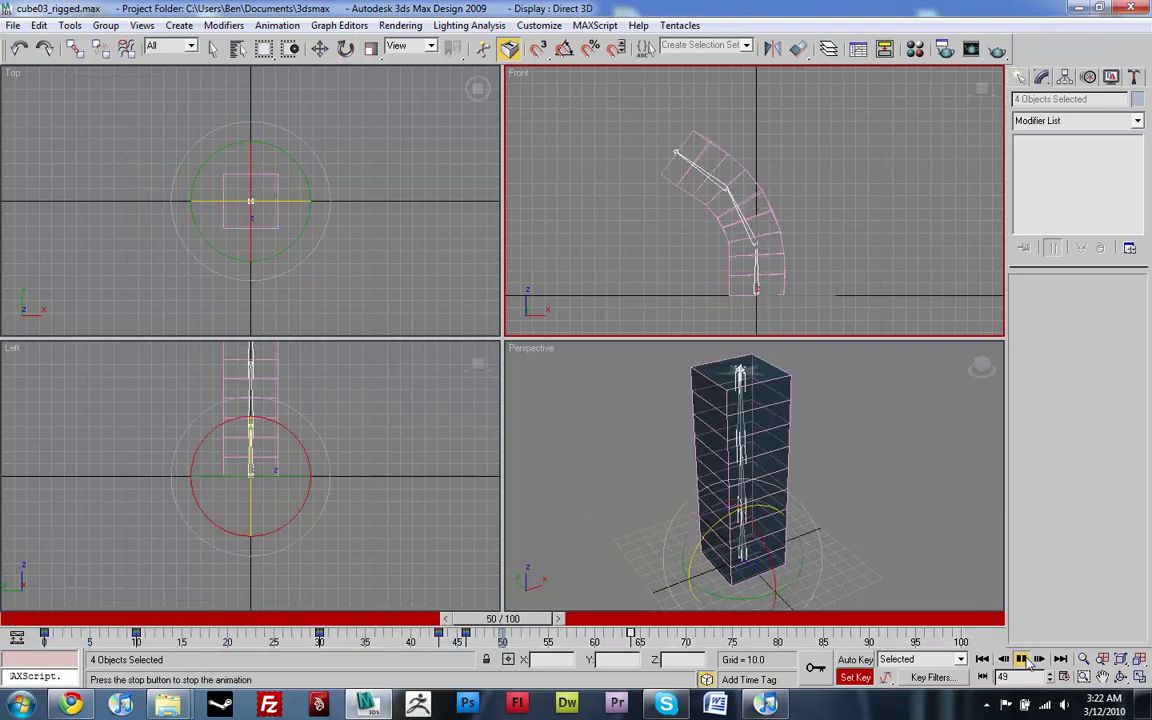
{"action": "left_click", "coordinate": [1028, 663]}
Spread the keys at frames 43, 46 and 64 out to frames 49, 56 and 83.
{"action": "left_click_drag", "start_coordinate": [781, 617], "coordinate": [432, 620]}
{"action": "left_click", "coordinate": [472, 639]}
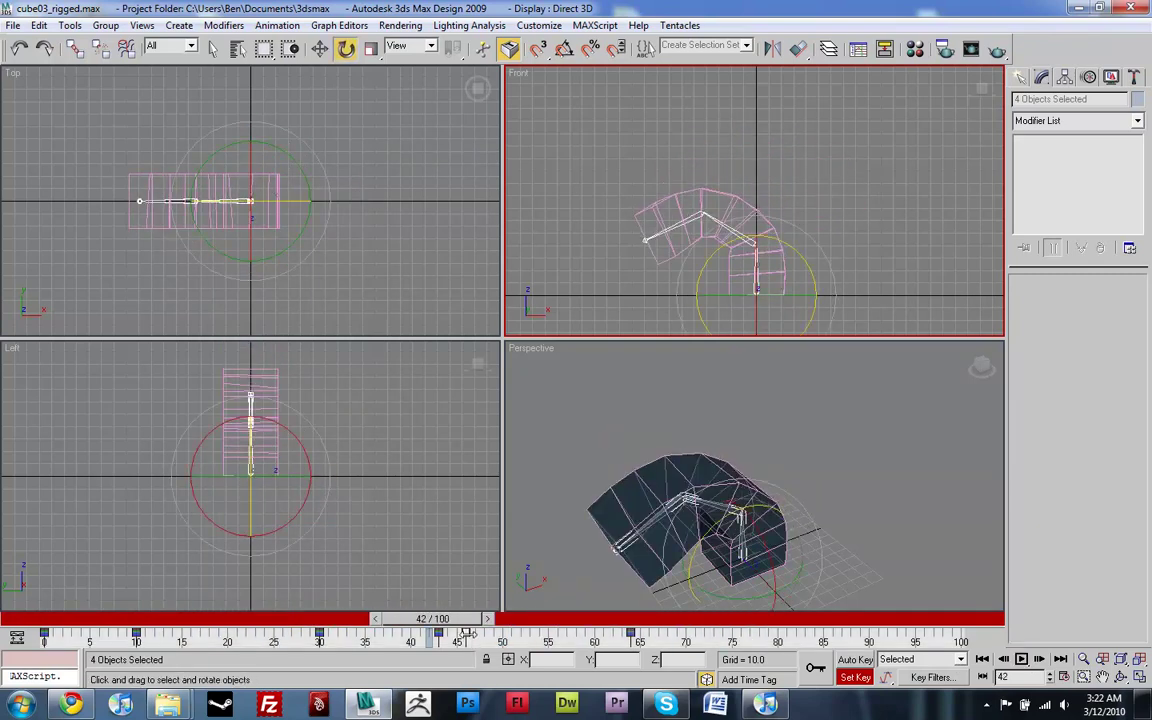
{"action": "left_click_drag", "start_coordinate": [504, 637], "coordinate": [559, 637]}
{"action": "left_click_drag", "start_coordinate": [671, 652], "coordinate": [726, 640]}
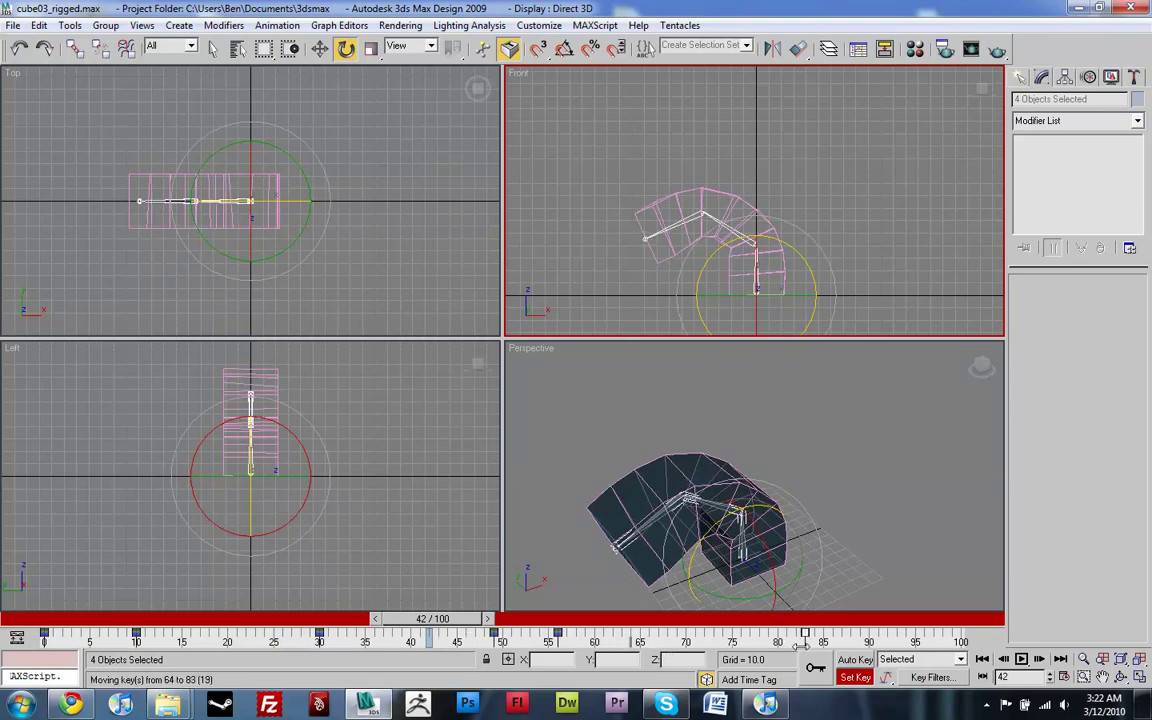
Play the bending animation from frame 0 in the Perspective view to check its slower timing.
{"action": "left_click_drag", "start_coordinate": [492, 628], "coordinate": [100, 610]}
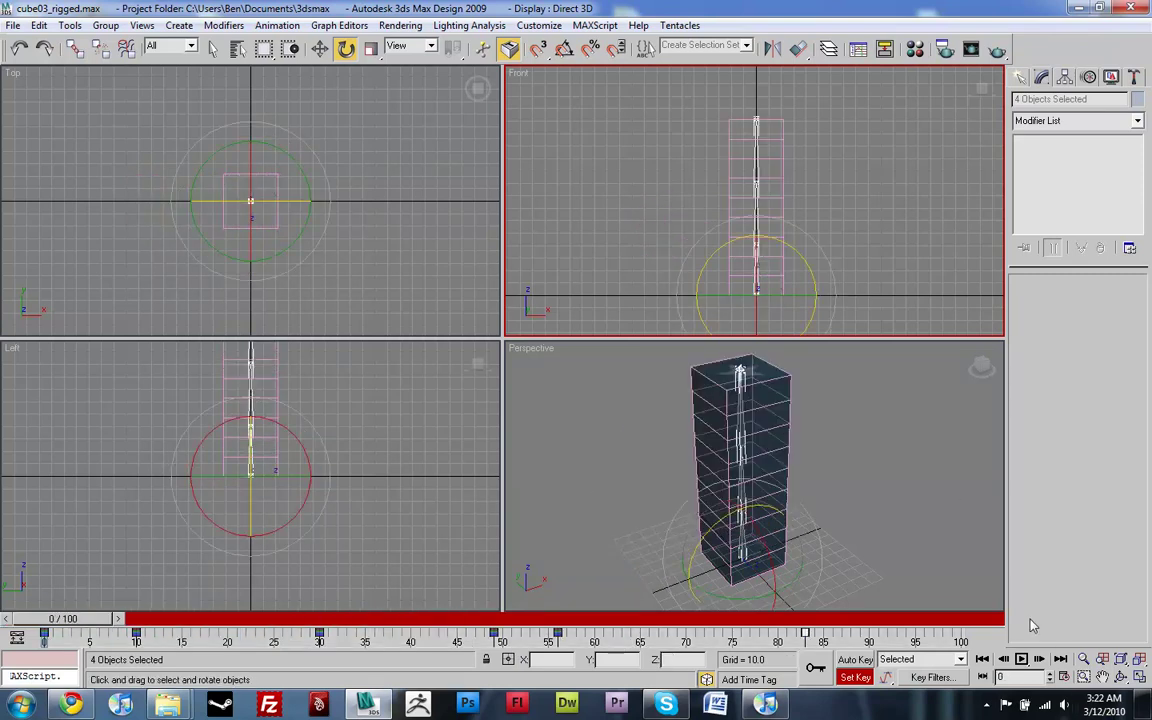
{"action": "right_click", "coordinate": [846, 463]}
{"action": "left_click", "coordinate": [1021, 659]}
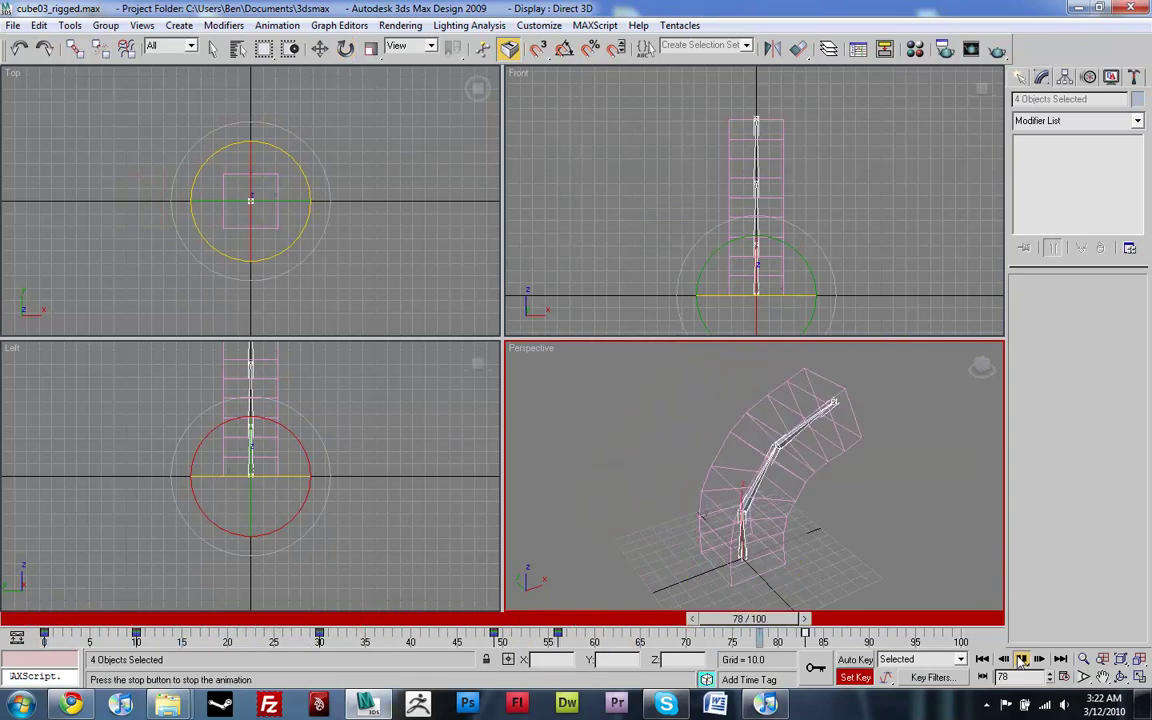
{"action": "left_click", "coordinate": [1021, 659]}
{"action": "key", "text": "e"}
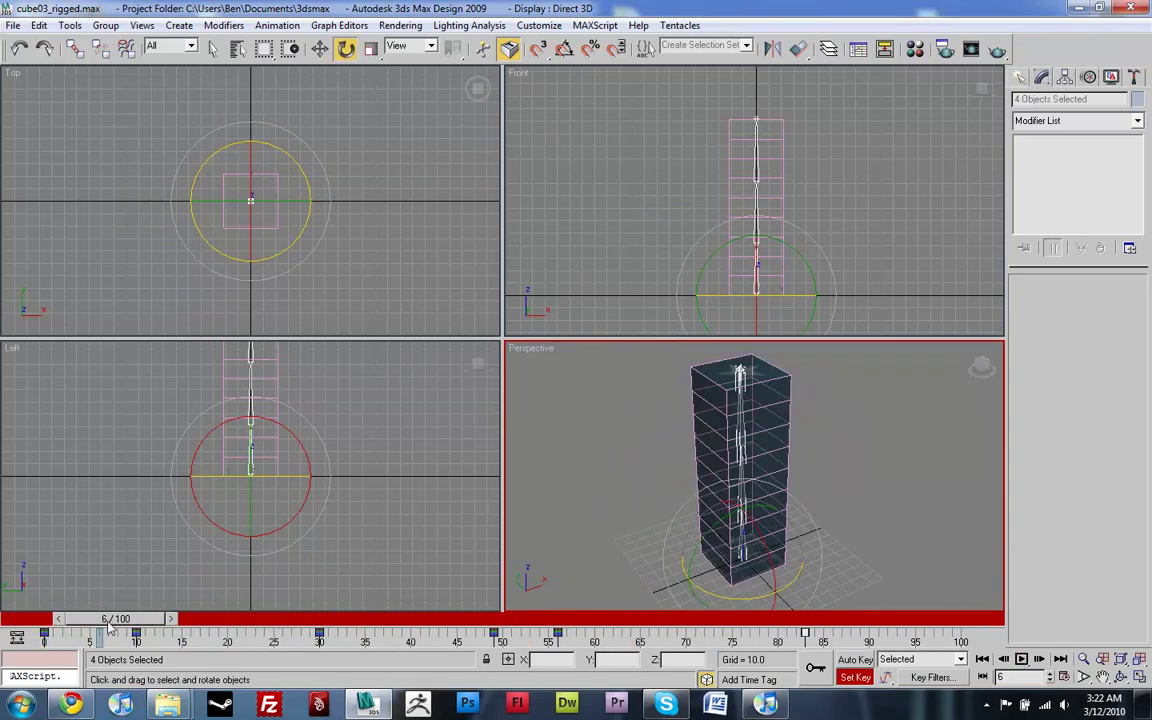
Move the bones' frame 56 key to frame 58 and the frame 83 key to frame 95, and return to frame 0.
{"action": "left_click_drag", "start_coordinate": [115, 622], "coordinate": [555, 622]}
{"action": "key", "text": "e"}
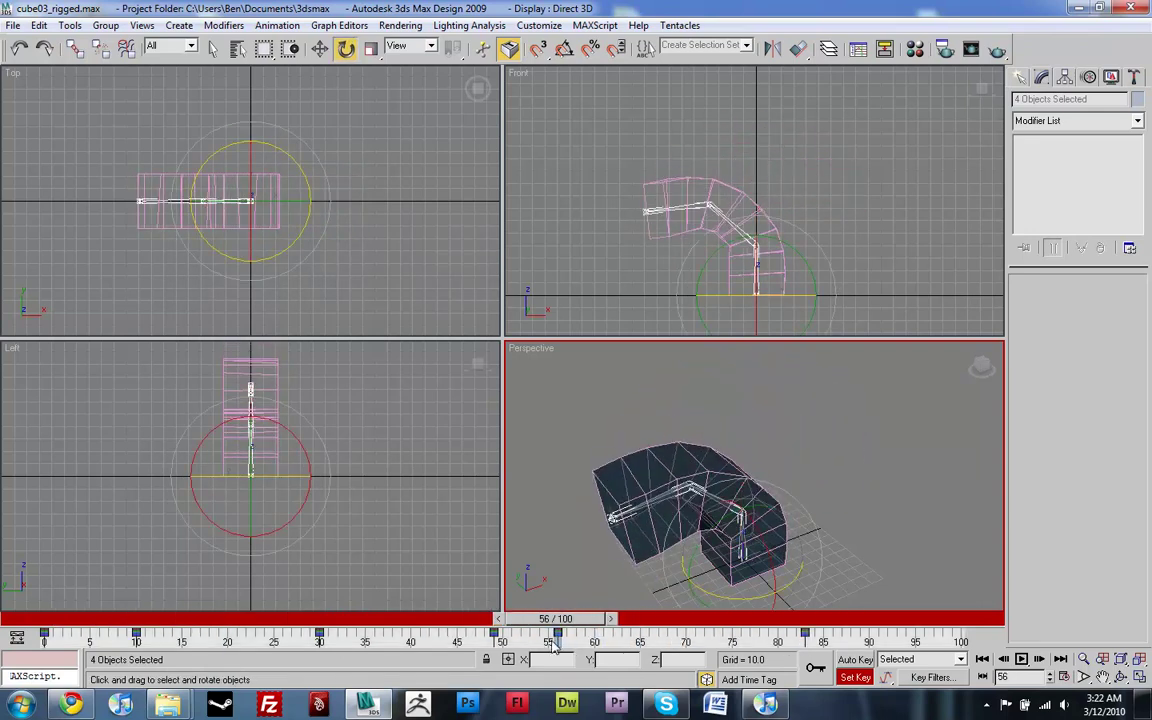
{"action": "left_click_drag", "start_coordinate": [601, 618], "coordinate": [915, 634]}
{"action": "left_click_drag", "start_coordinate": [786, 621], "coordinate": [60, 619]}
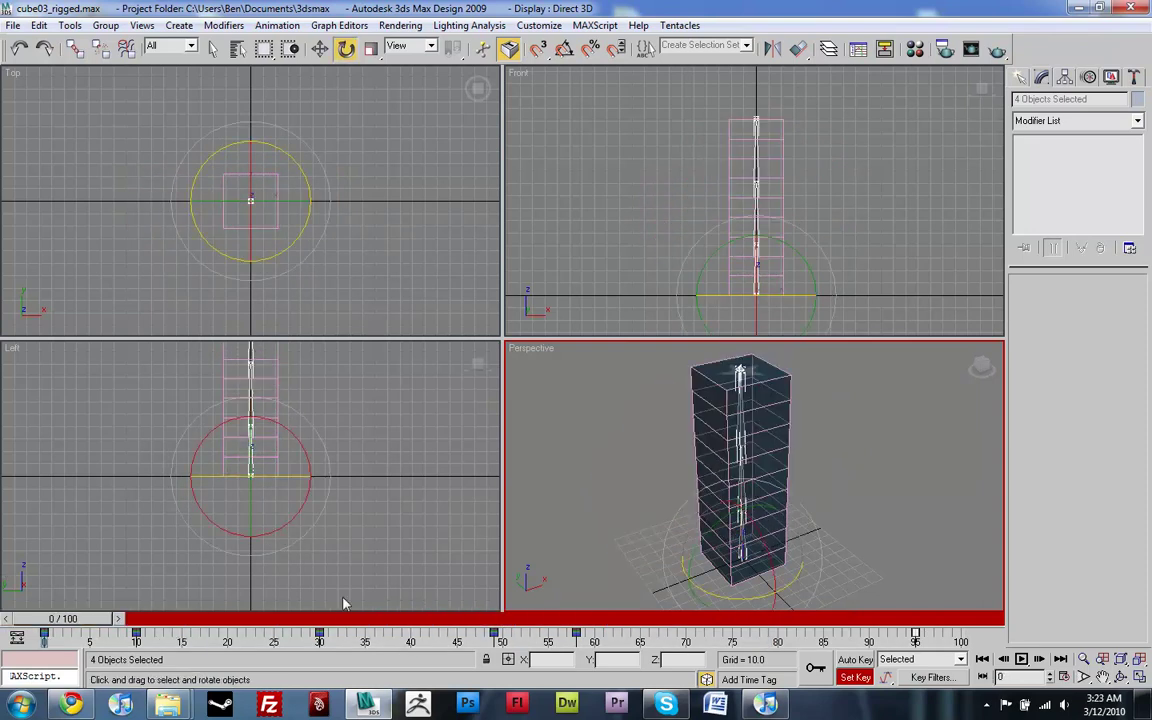
Play the retimed animation in the Perspective view and stop it after reviewing the motion.
{"action": "left_click", "coordinate": [1034, 658]}
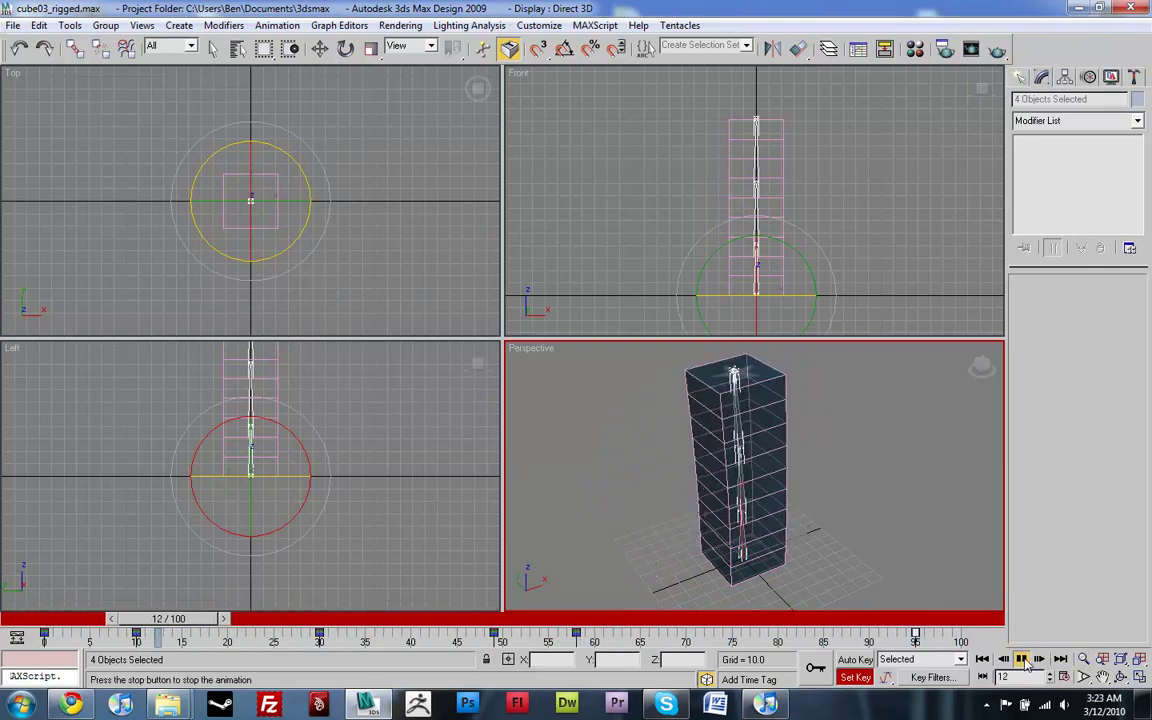
{"action": "left_click", "coordinate": [1022, 660]}
{"action": "key", "text": "e"}
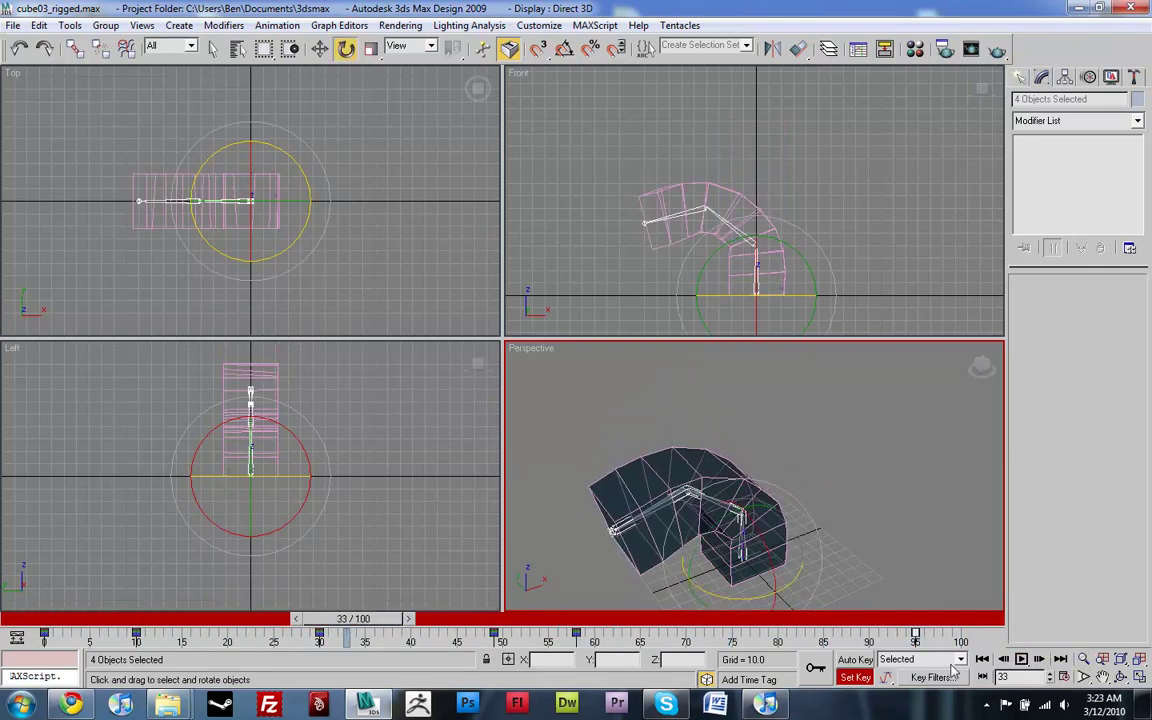
Open the time configuration settings for the animation.
{"action": "left_click", "coordinate": [1063, 678]}
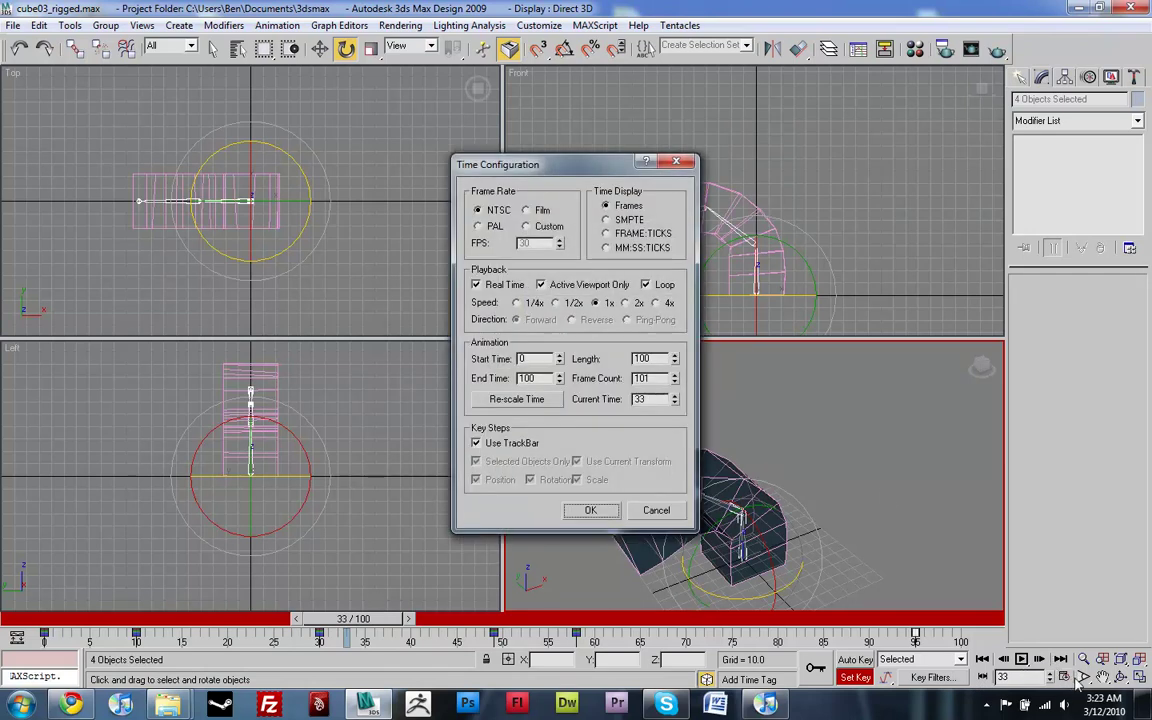